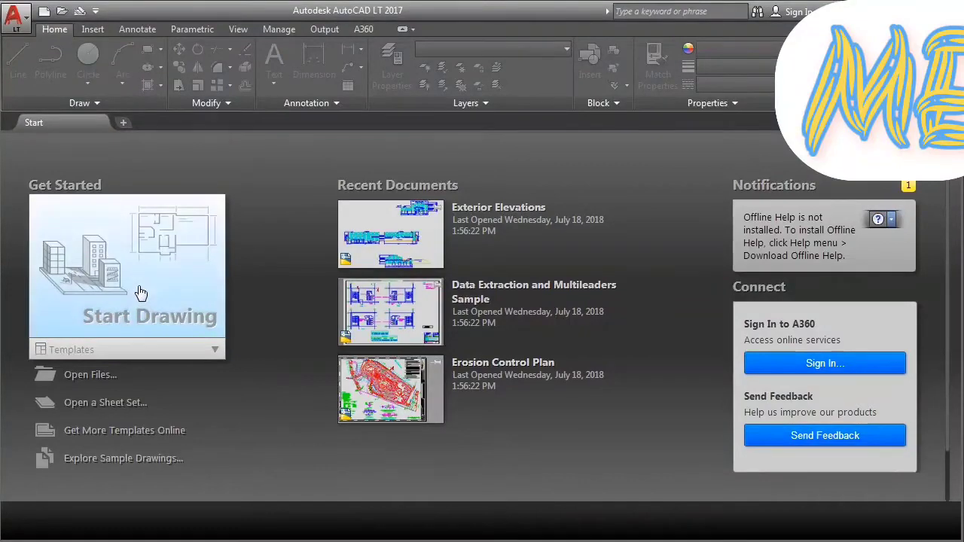
- Start a new drawing and check the two-hole plate's dimensions in the reference PDF in Adobe Reader
left_click(140, 293)
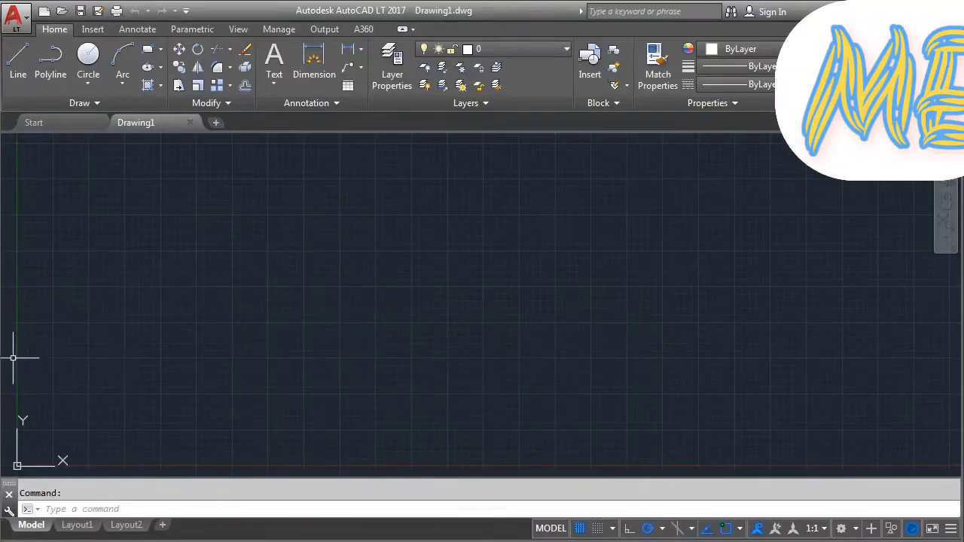
key("alt+Tab")
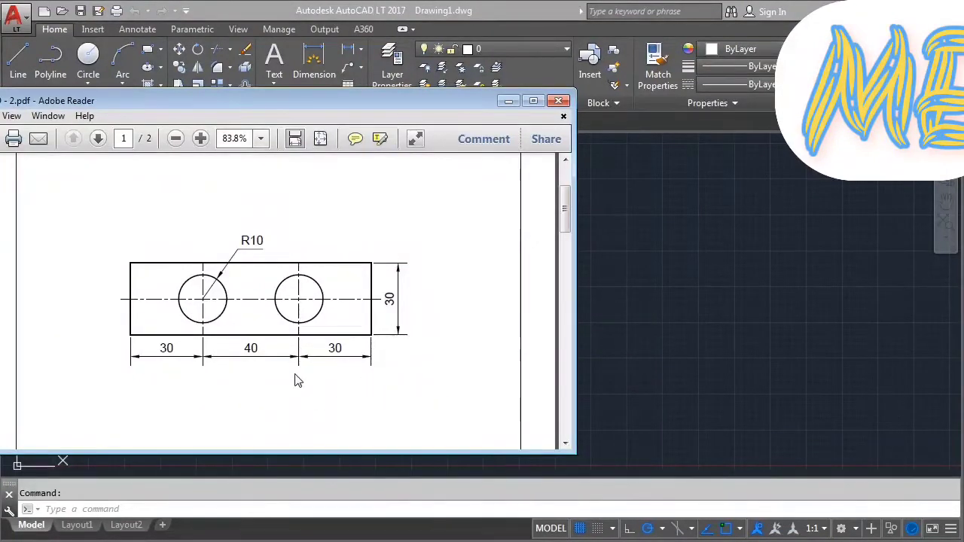
key("alt+Tab")
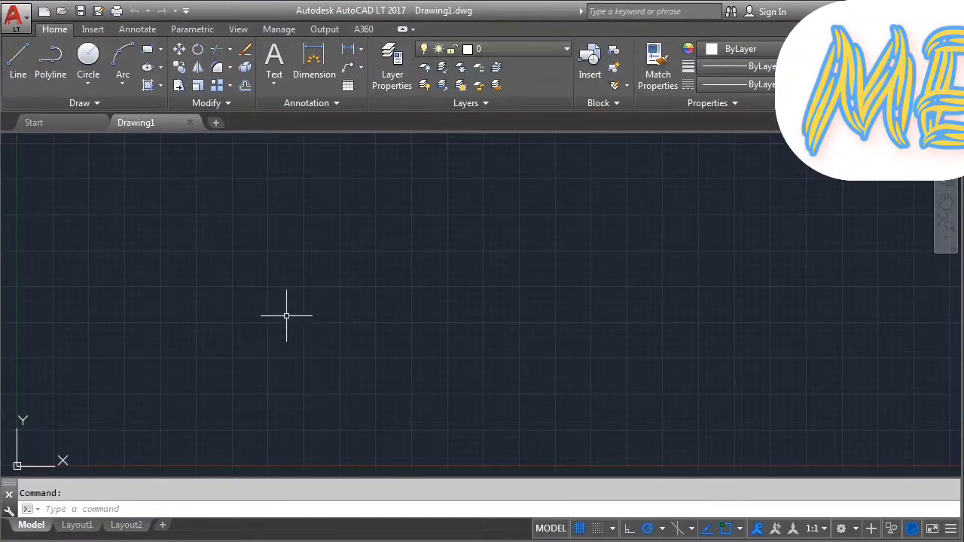
- Set the model space limits with the lower left corner at 0,0 and the upper right corner at 150,150
type("l")
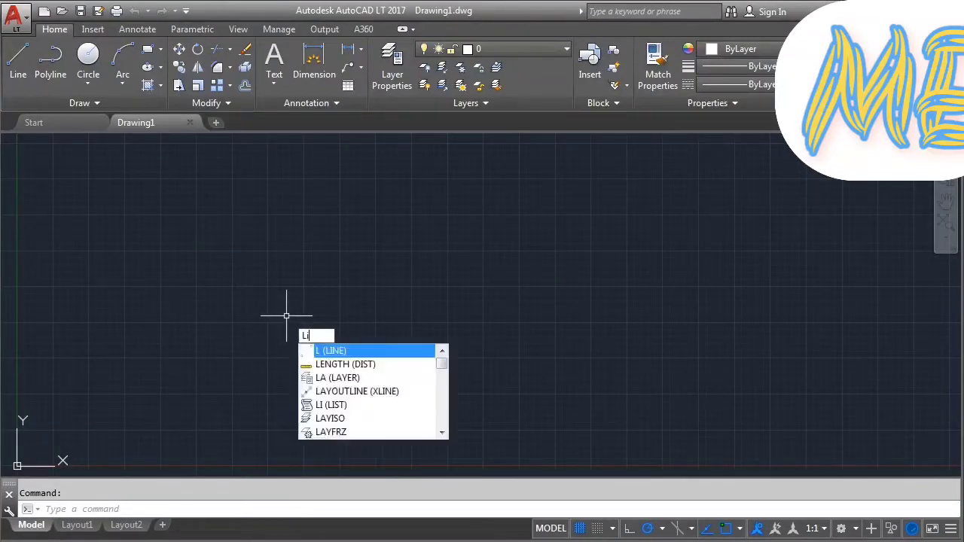
type("imi")
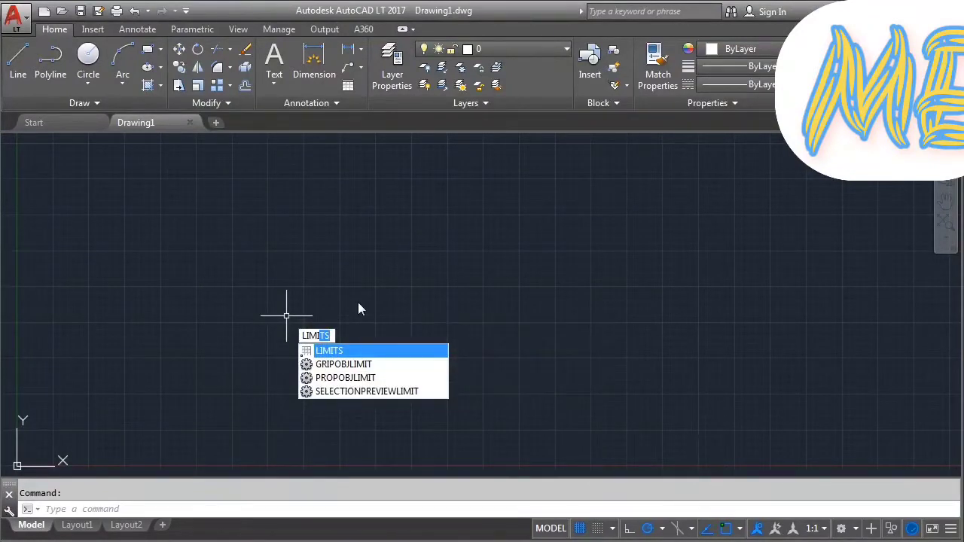
key("Return")
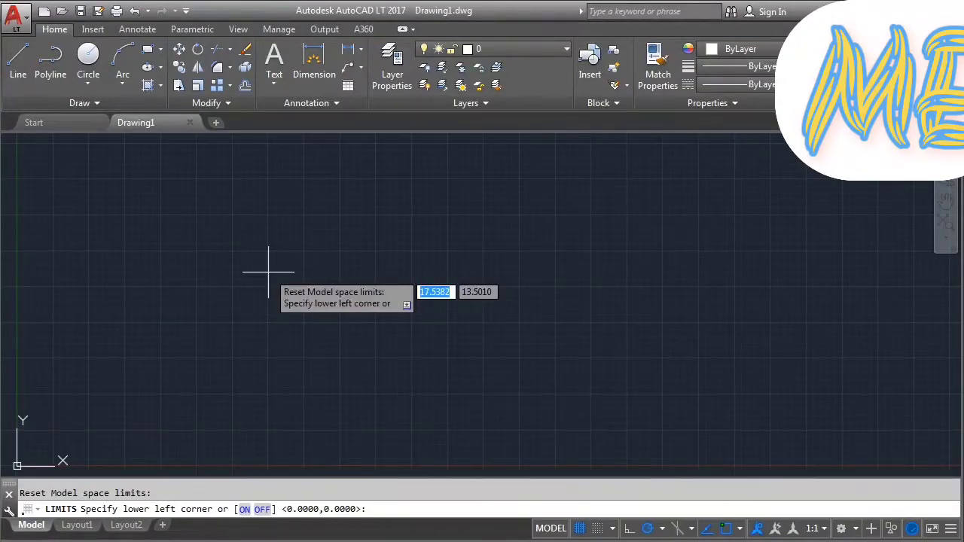
type("0")
key("Tab")
type("0")
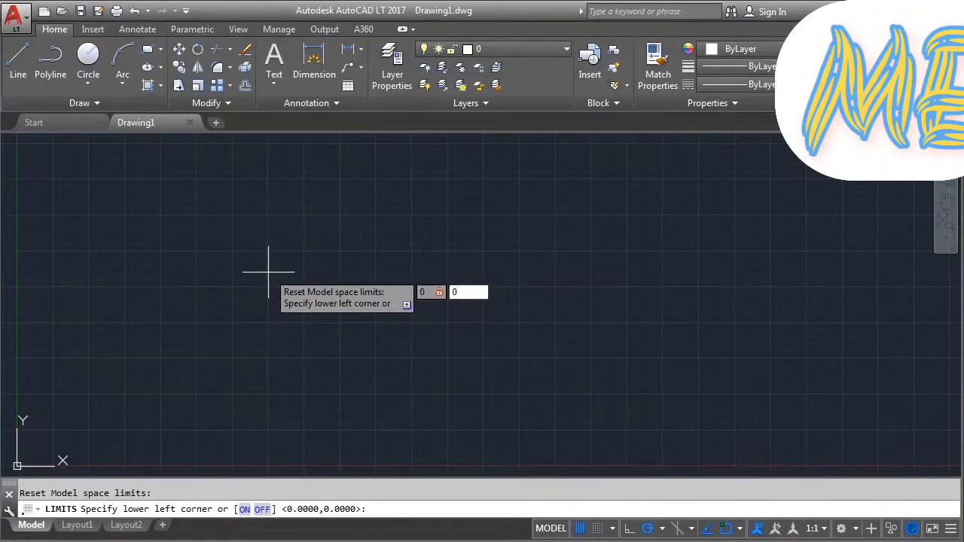
key("Return")
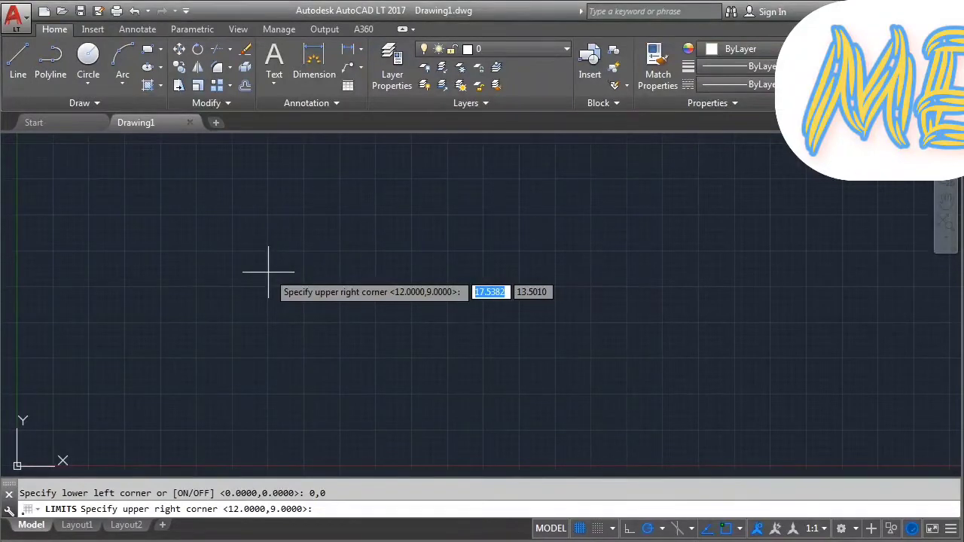
type("150")
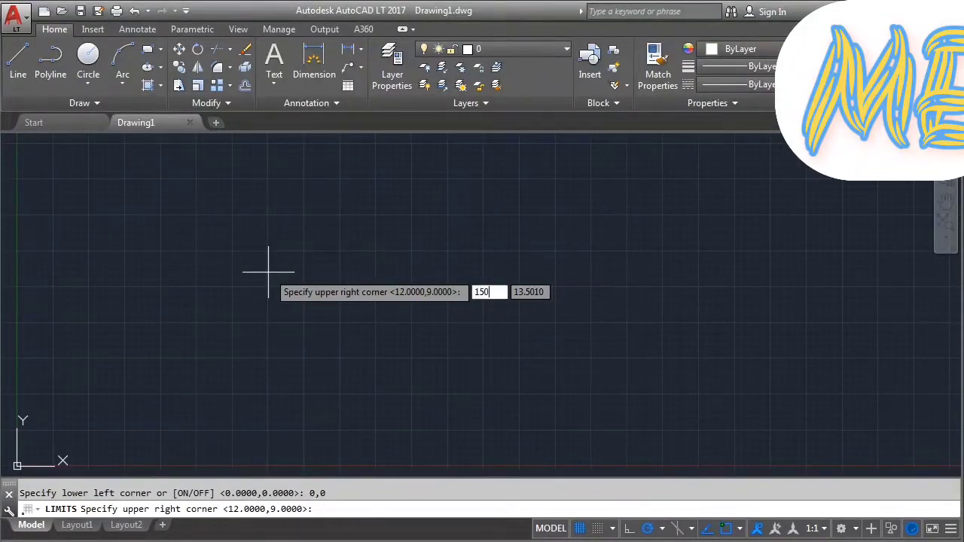
key("Tab")
type("150")
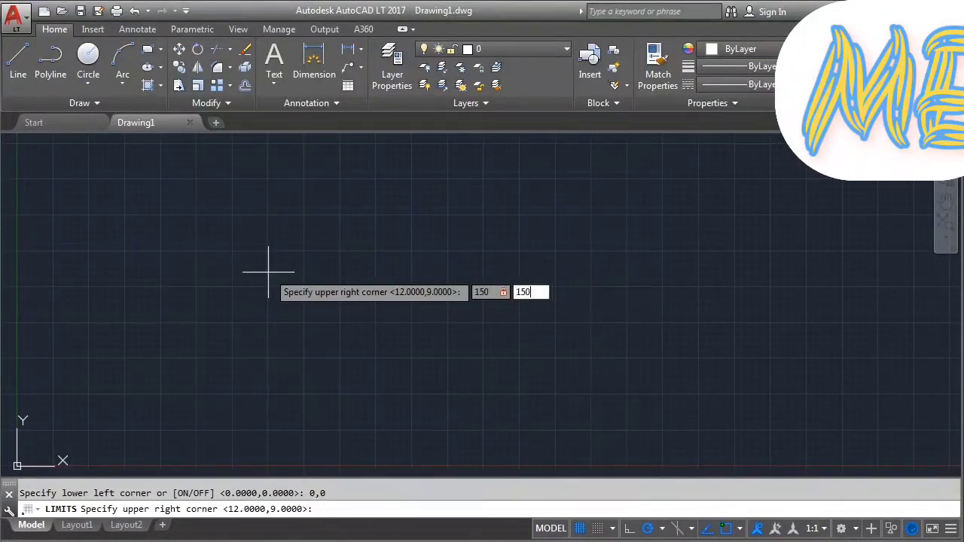
key("Return")
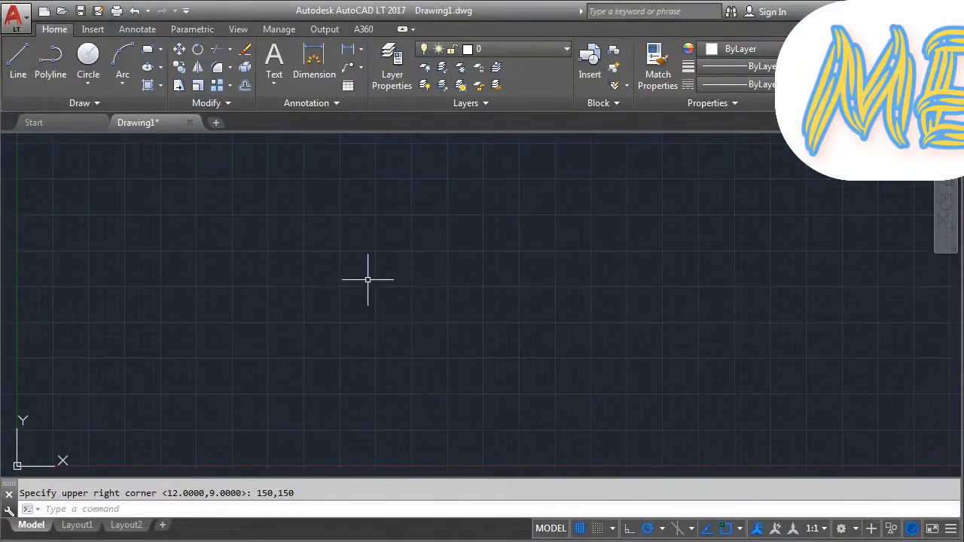
- Zoom the view to the full drawing limits using the Zoom command's All option
type("z")
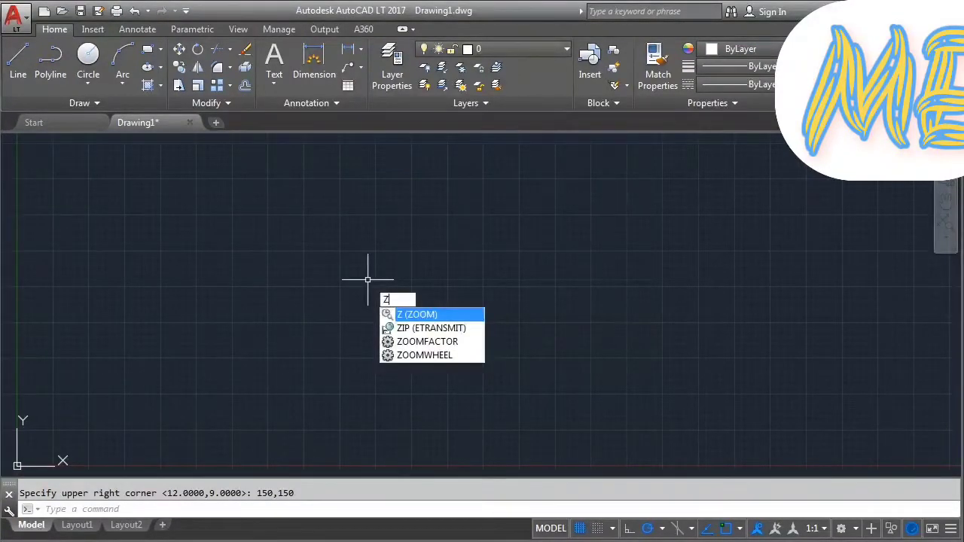
key("Return")
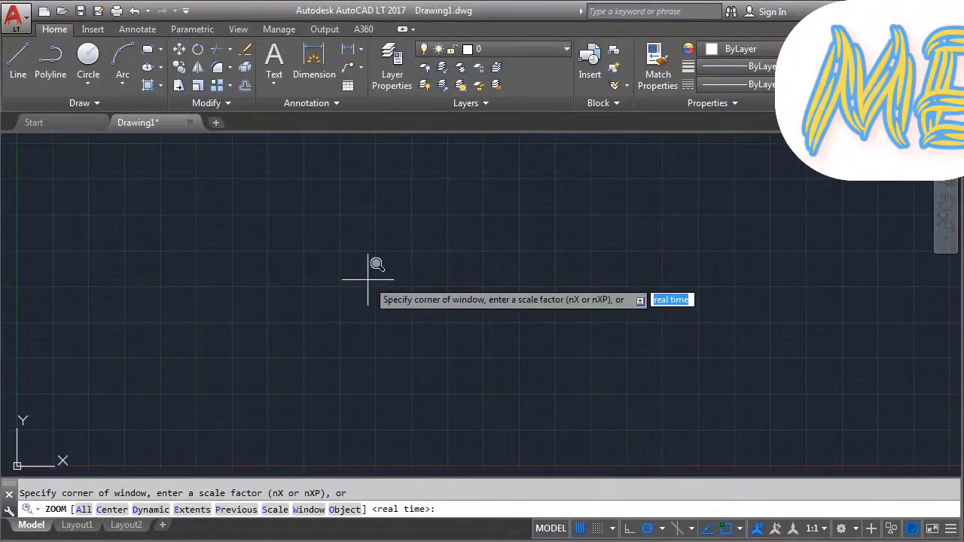
type("a")
key("Return")
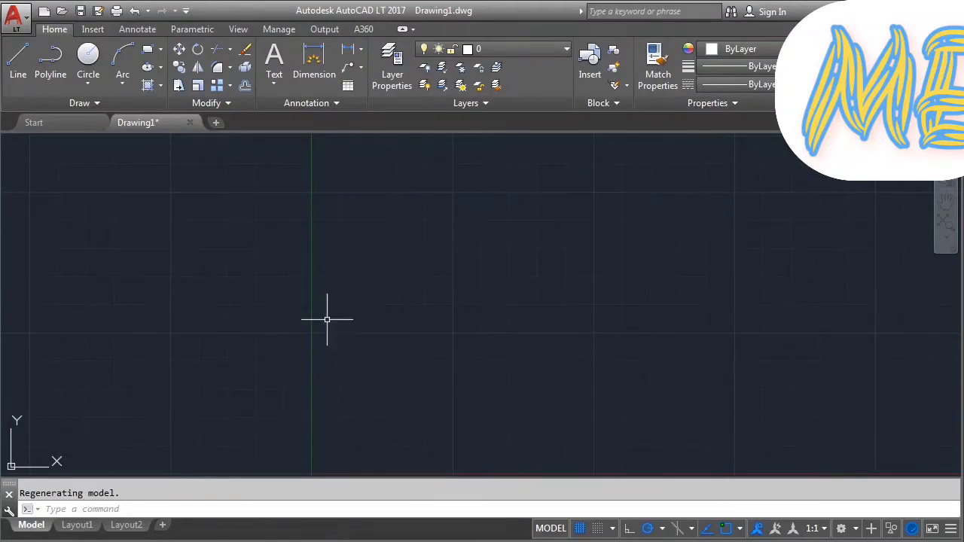
- Draw a 100-unit horizontal trial line with Ortho on in a second new drawing and close that drawing without saving
left_click(216, 122)
left_click(18, 61)
left_click(181, 344)
key("F8")
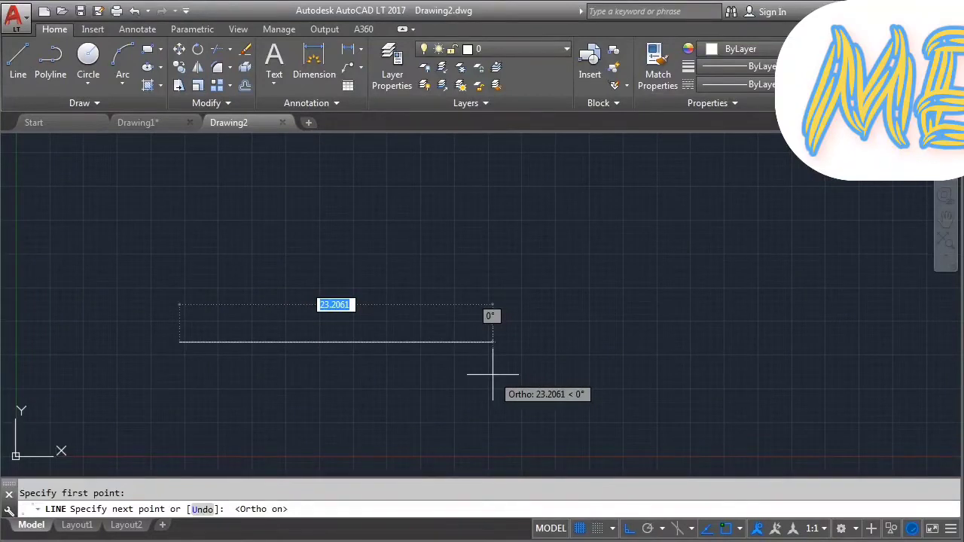
type("100")
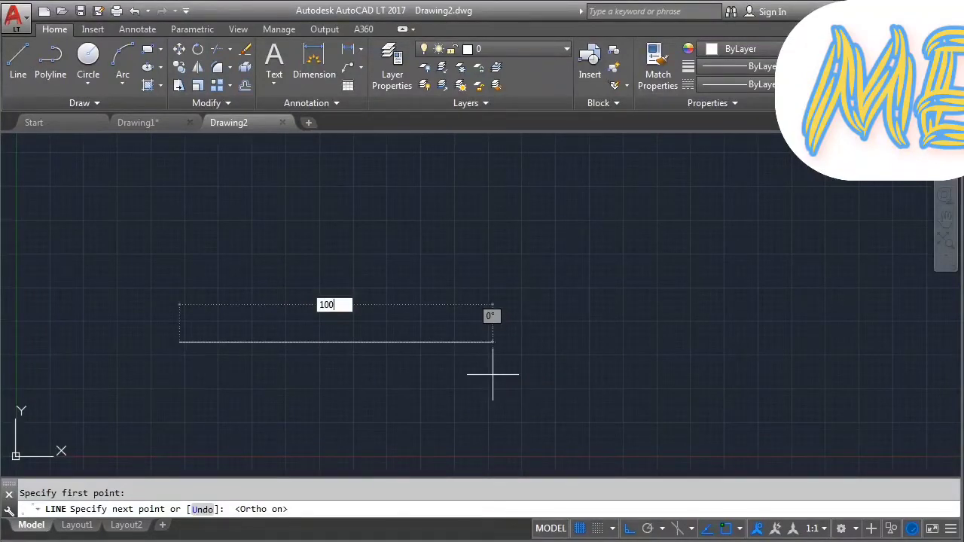
key("Return")
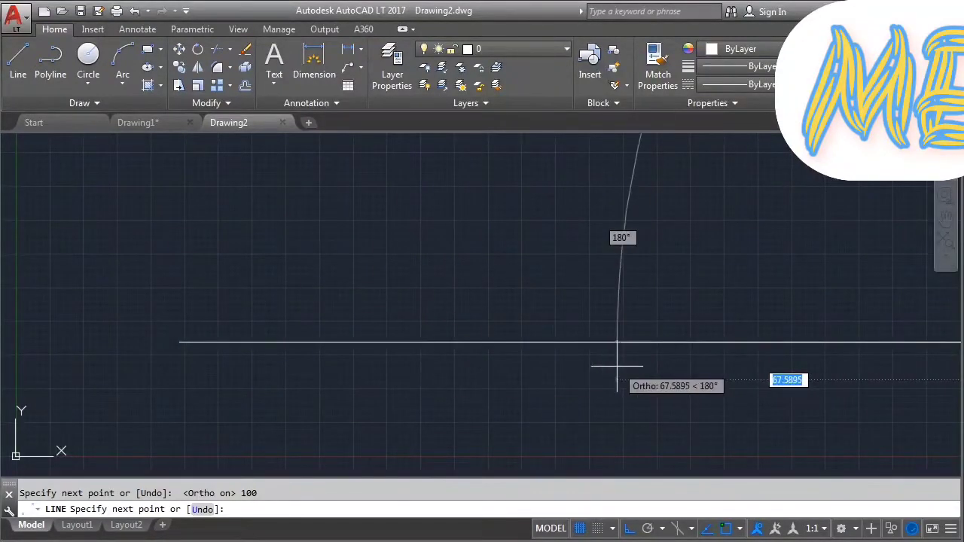
key("Escape")
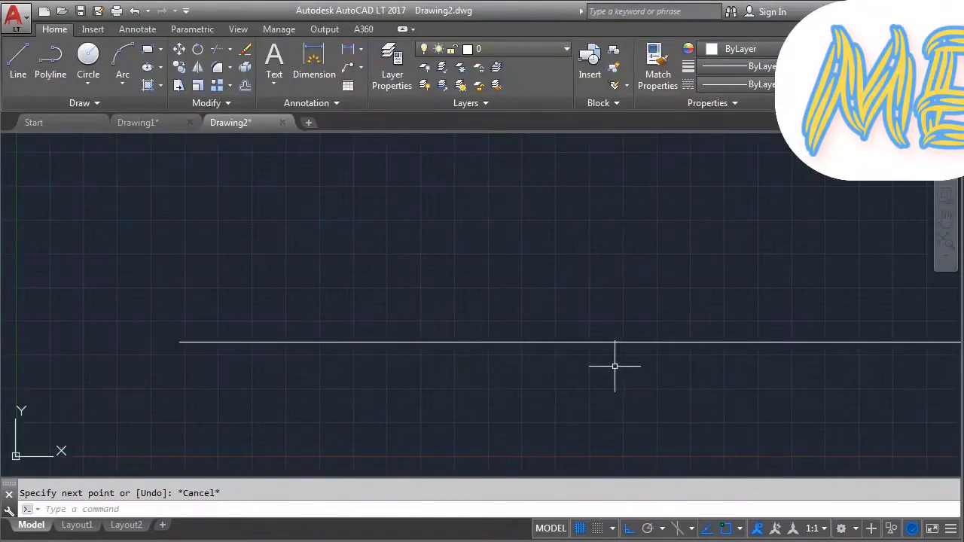
left_click(284, 124)
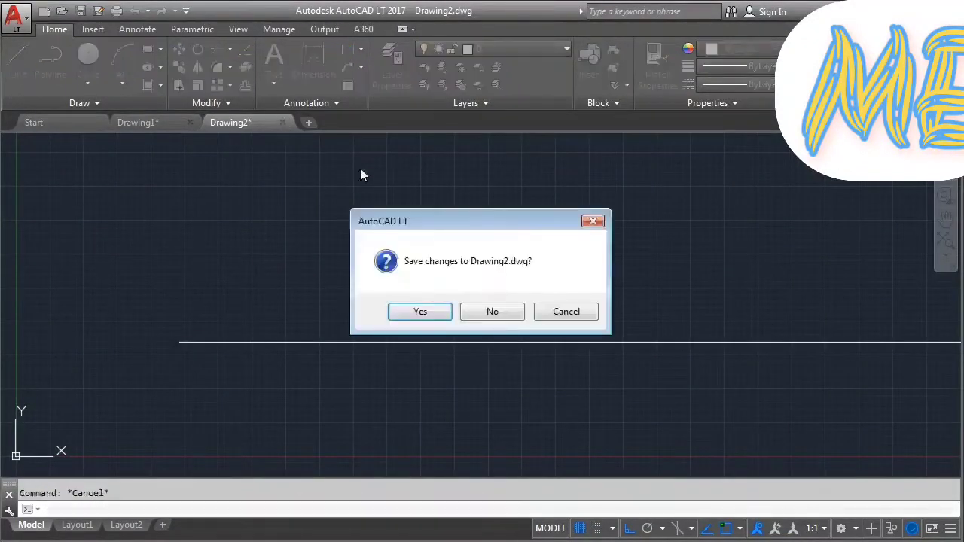
left_click(494, 312)
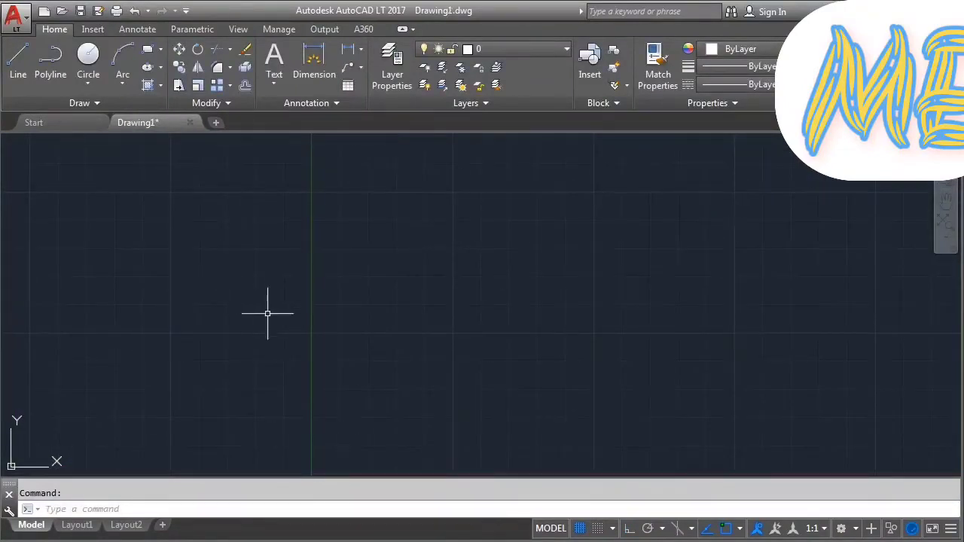
- Draw a horizontal line 100 units long across the Y axis in Drawing1 with Ortho on
left_click(18, 60)
left_click(188, 370)
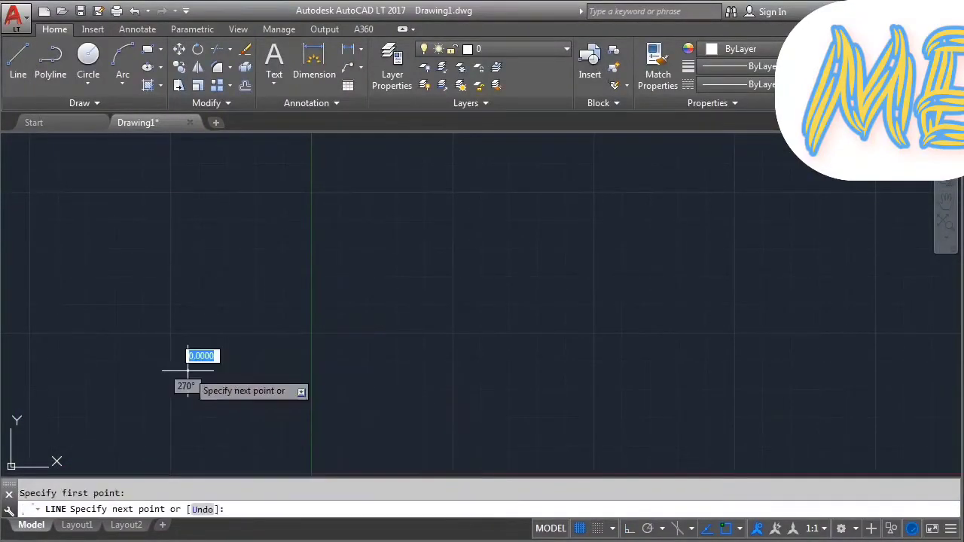
key("F8")
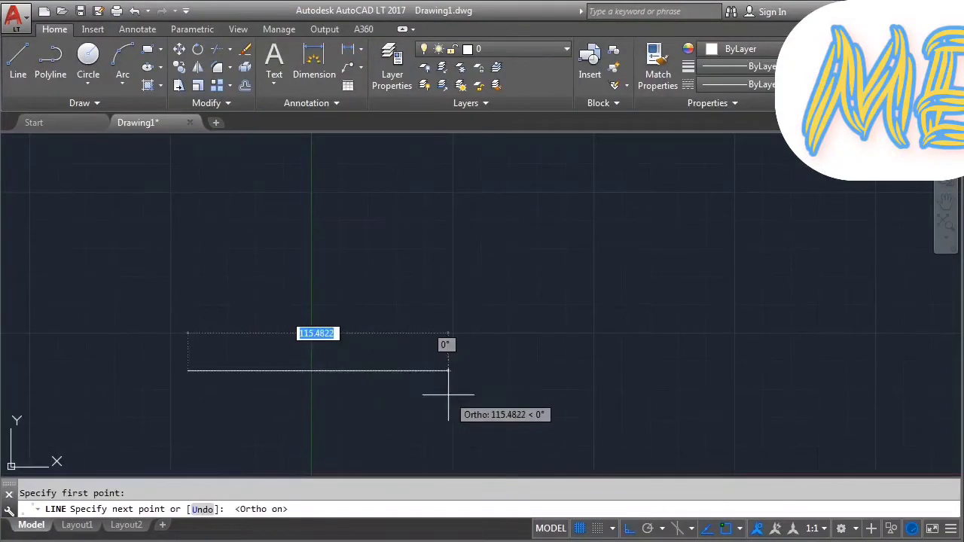
type("100")
key("Return")
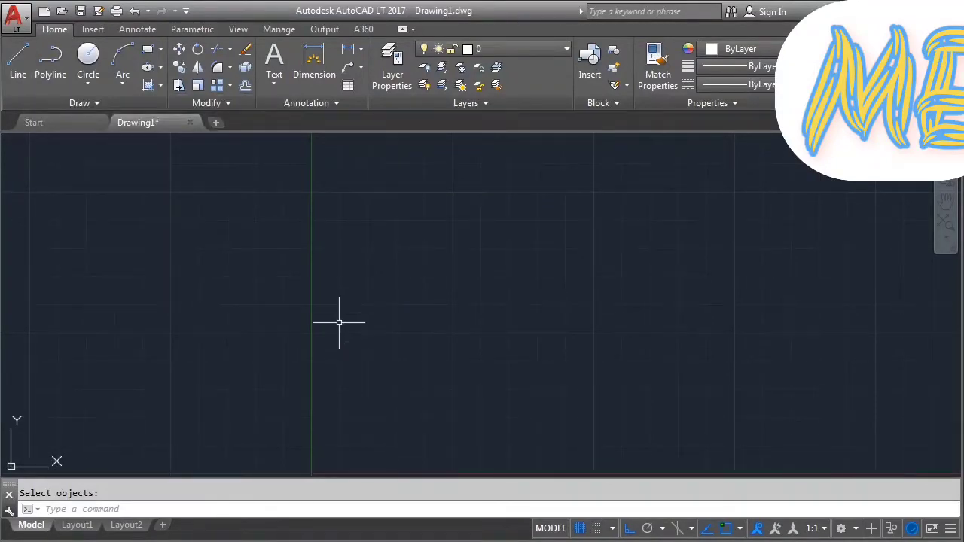
type("L")
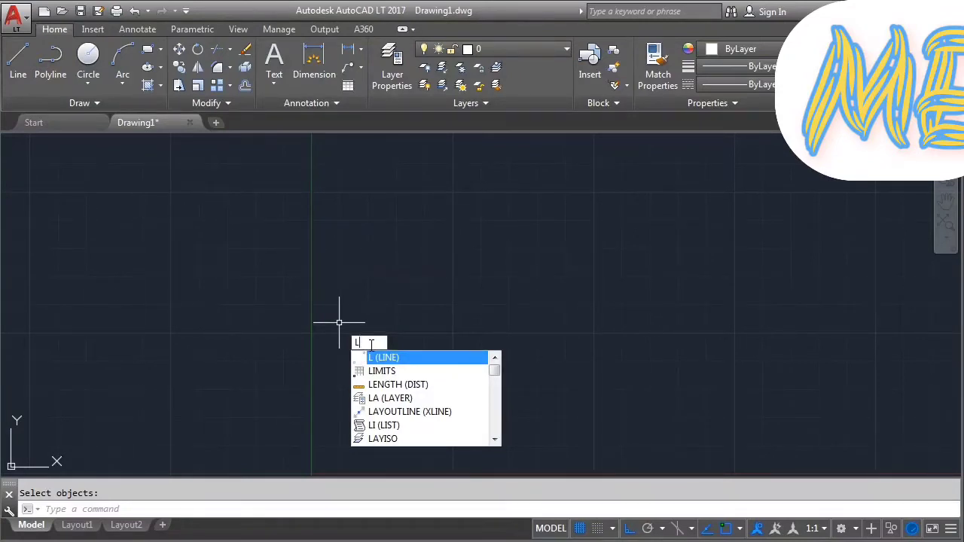
key("Return")
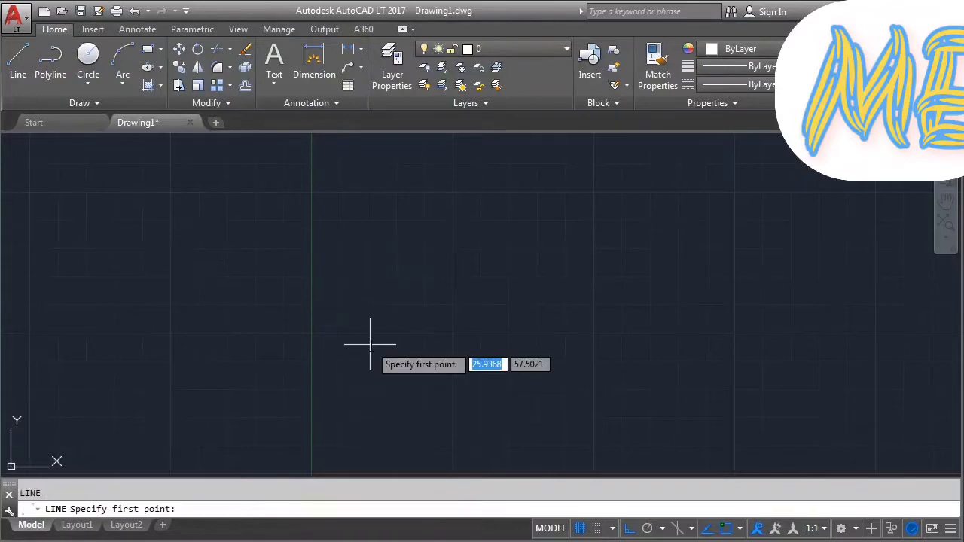
key("Escape")
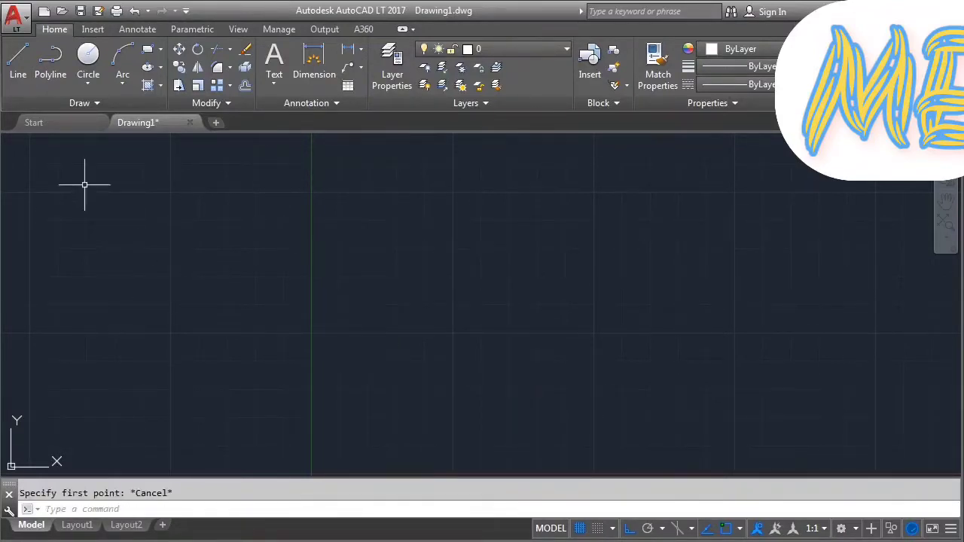
- Draw the plate's bottom edge as a 100-unit horizontal line running right from a point left of the Y axis, with Ortho on
left_click(19, 75)
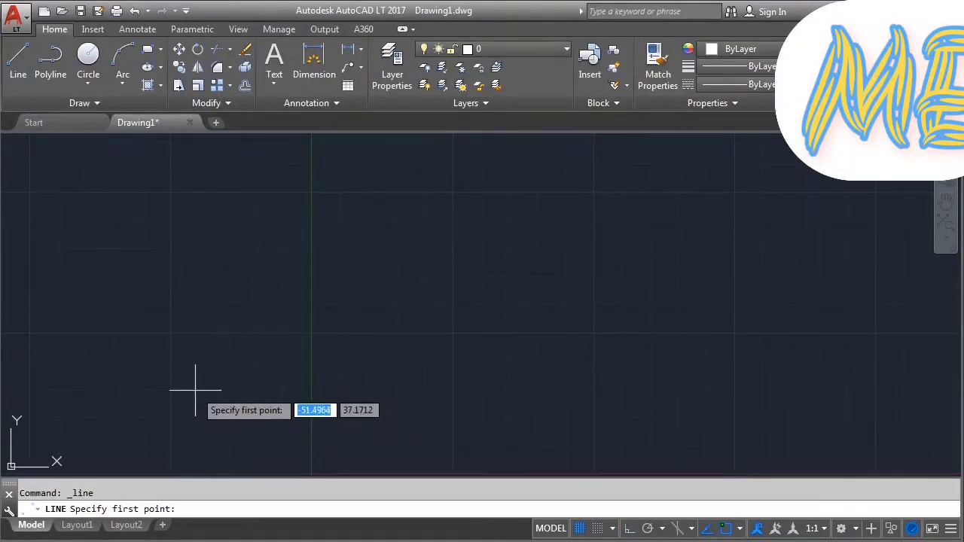
left_click(189, 411)
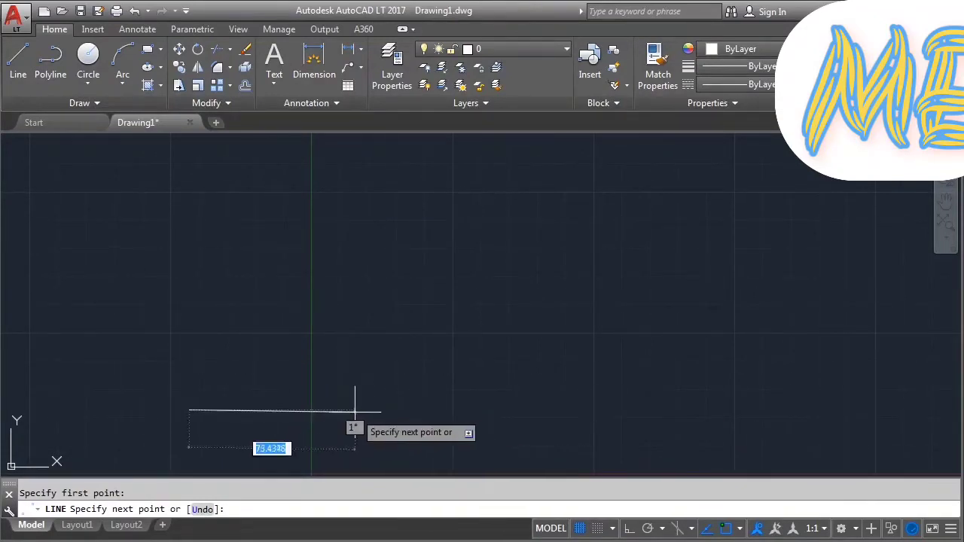
left_click(630, 529)
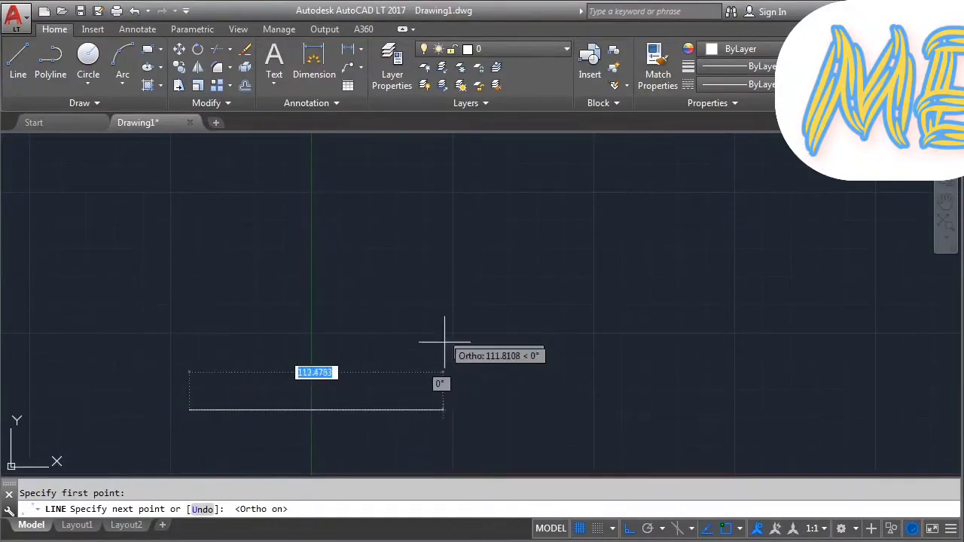
left_click(630, 530)
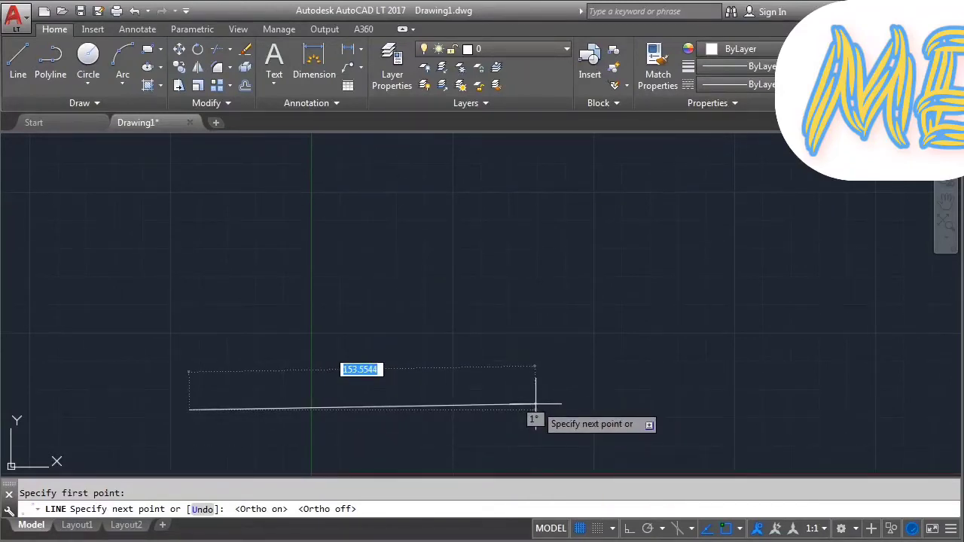
key("F8")
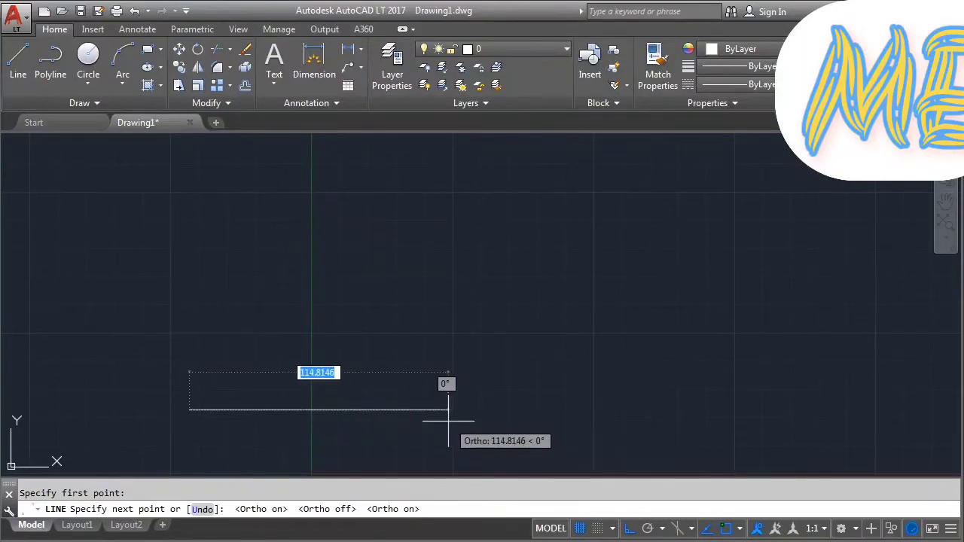
key("F8")
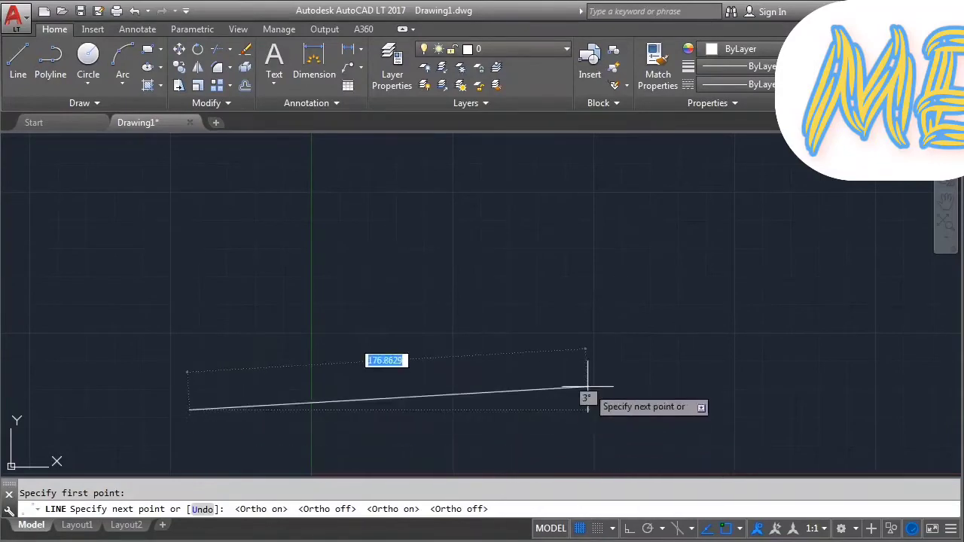
key("F8")
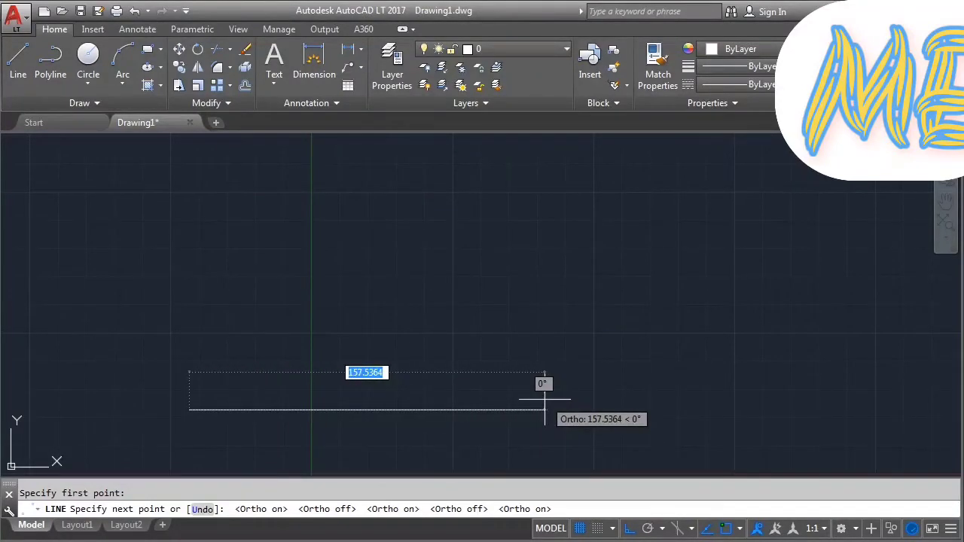
type("10")
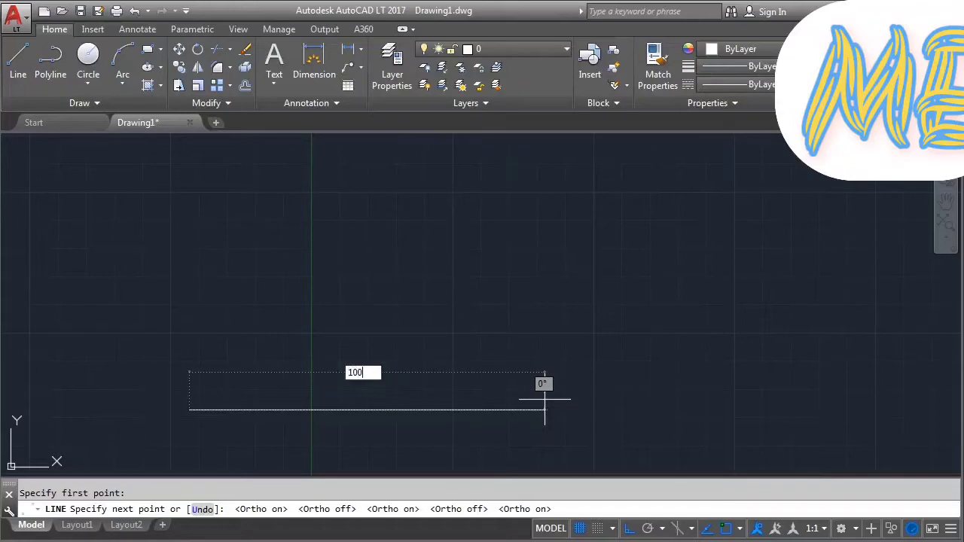
type("0")
key("Return")
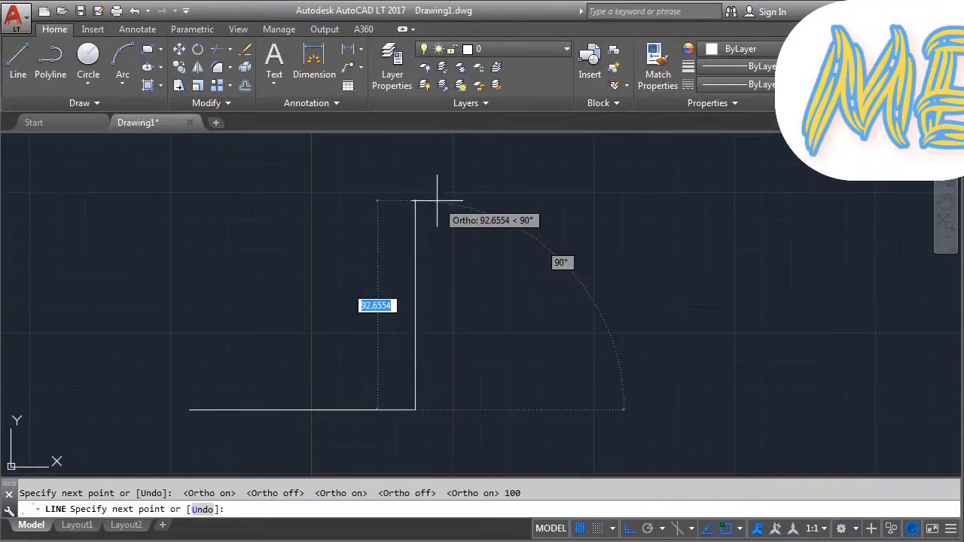
- Draw the square's right side 100 units upward and its top edge 100 units leftward, continuing from the bottom edge with Ortho on
type("10")
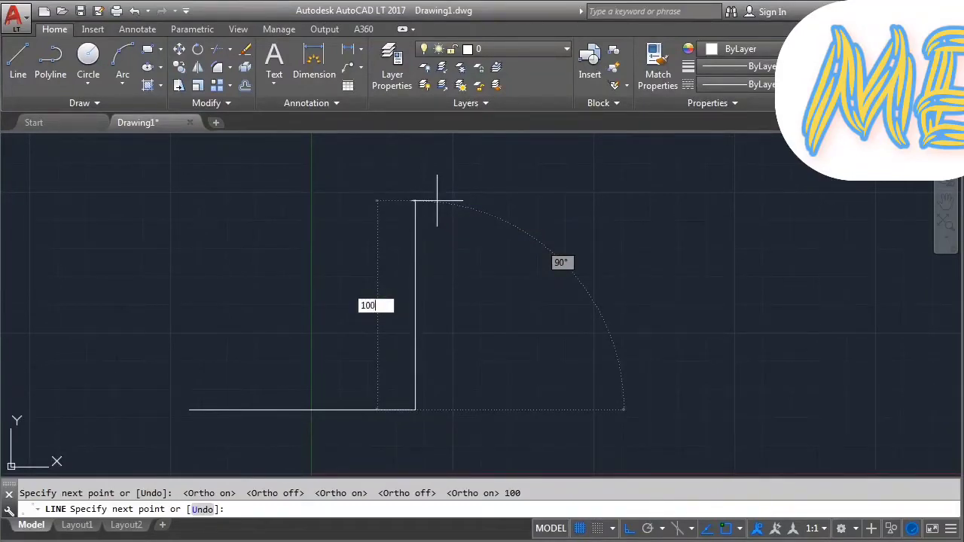
type("0")
key("Return")
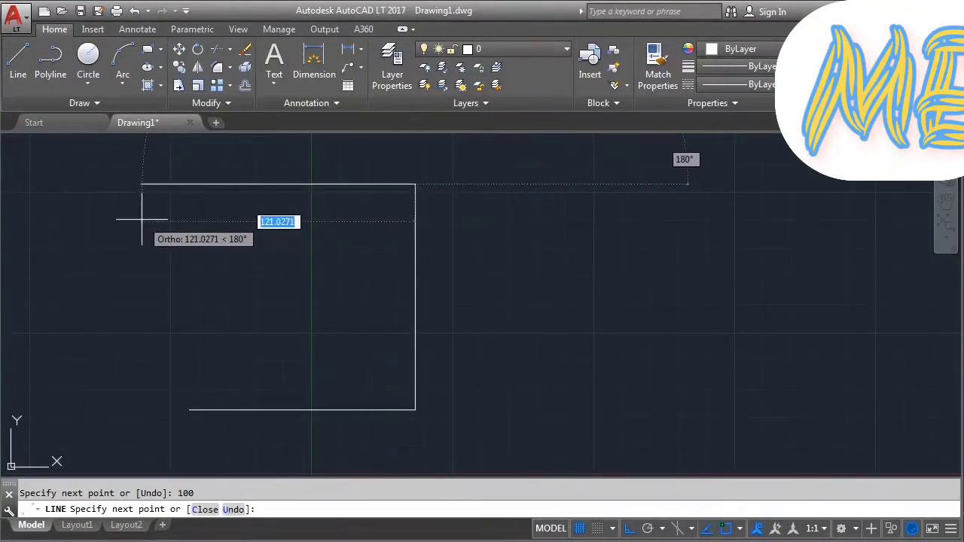
type("100")
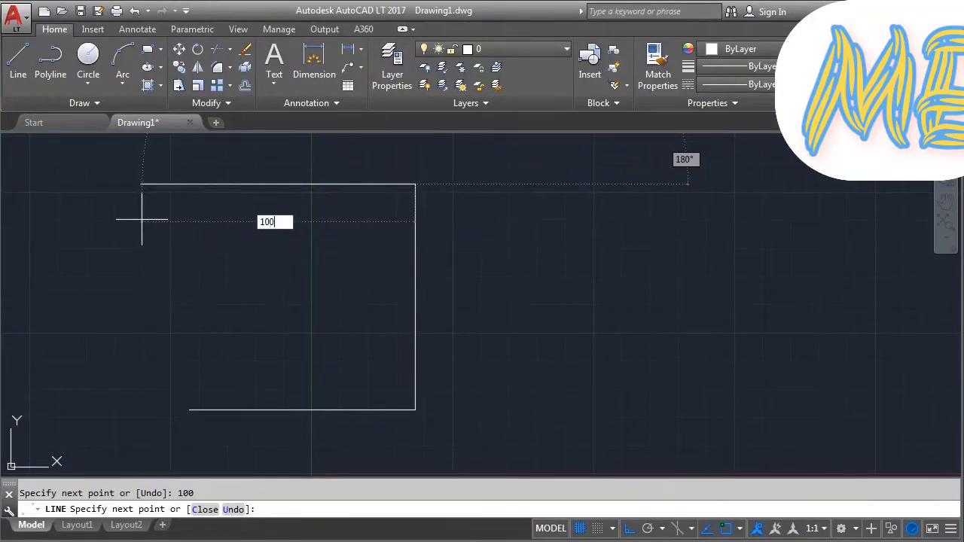
key("Return")
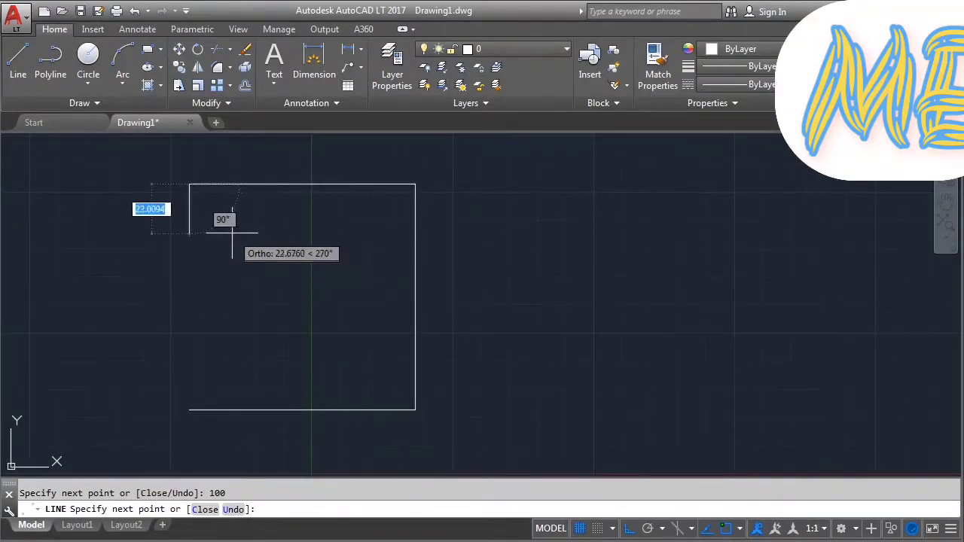
- Undo the top edge, redraw it 100 units leftward and complete the square with the Line command's Close option
left_click(234, 511)
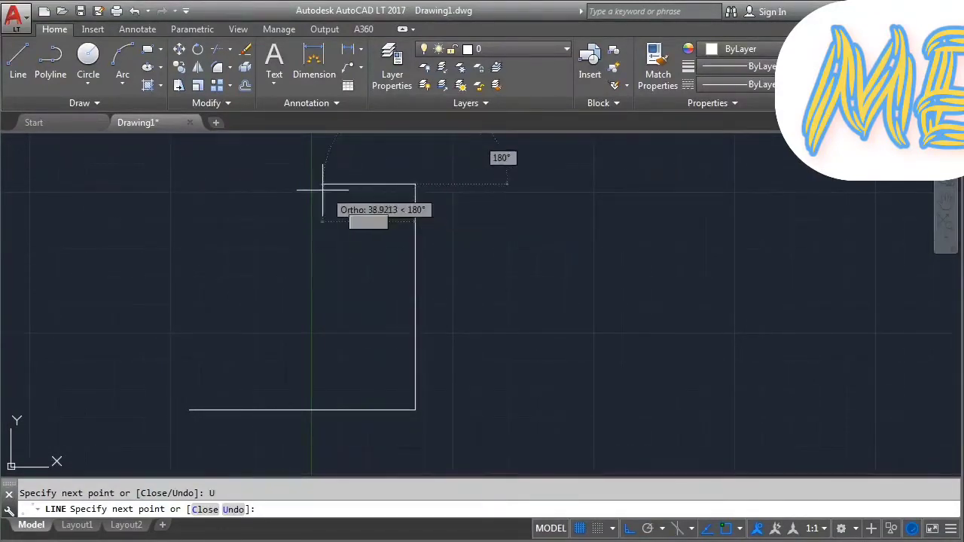
type("100")
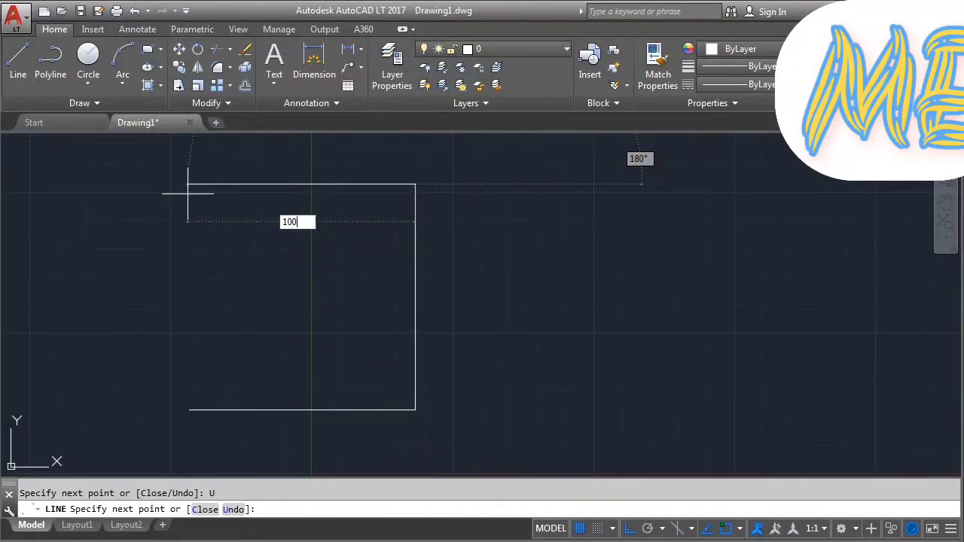
key("Return")
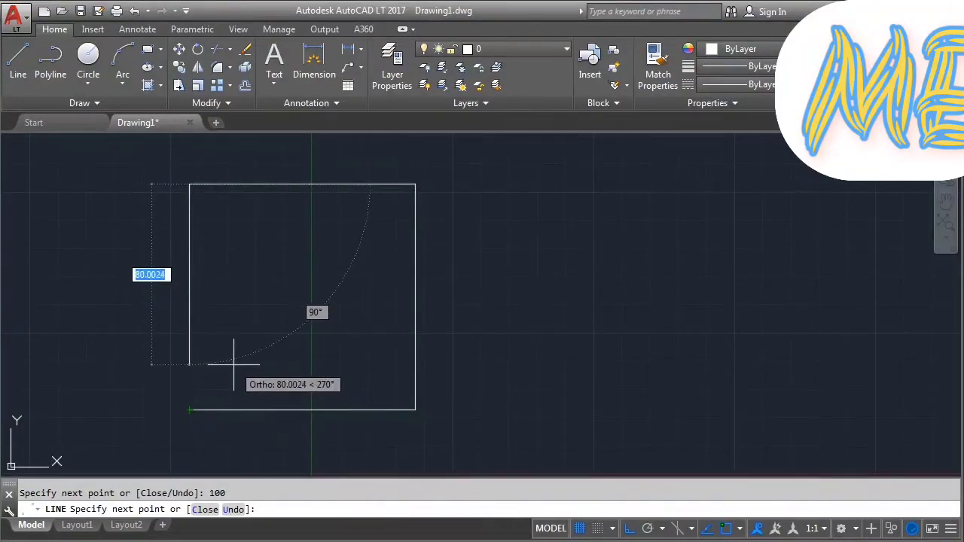
left_click(204, 510)
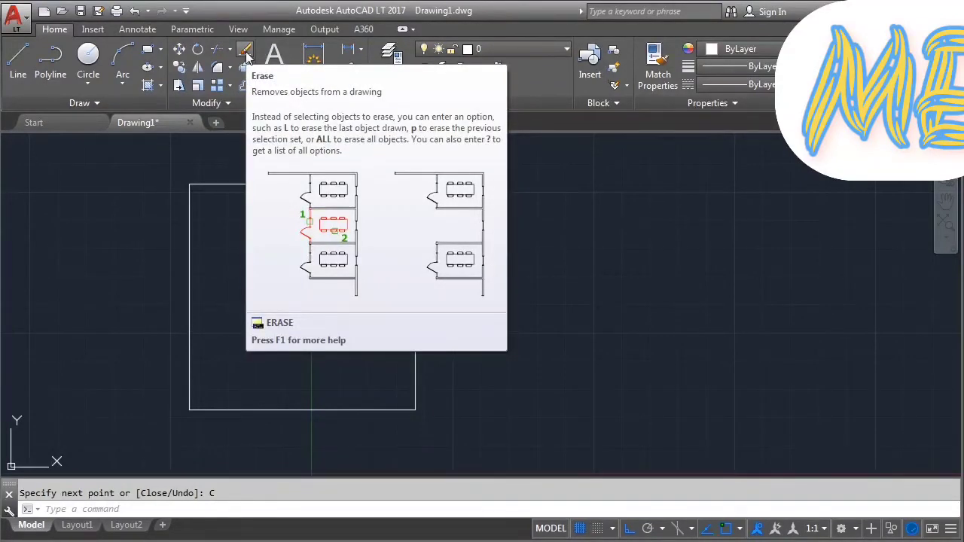
- Erase all four sides of the 100-unit square
left_click(246, 51)
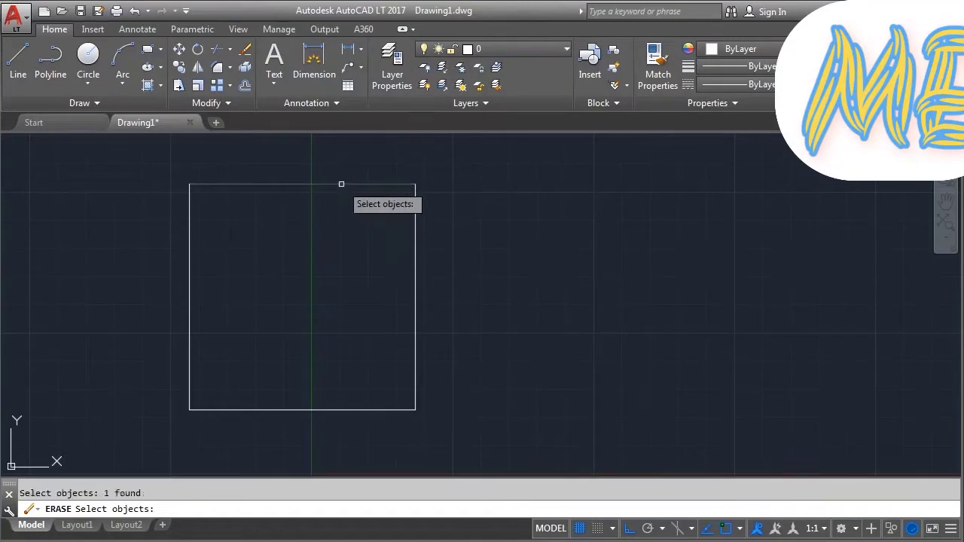
left_click(415, 261)
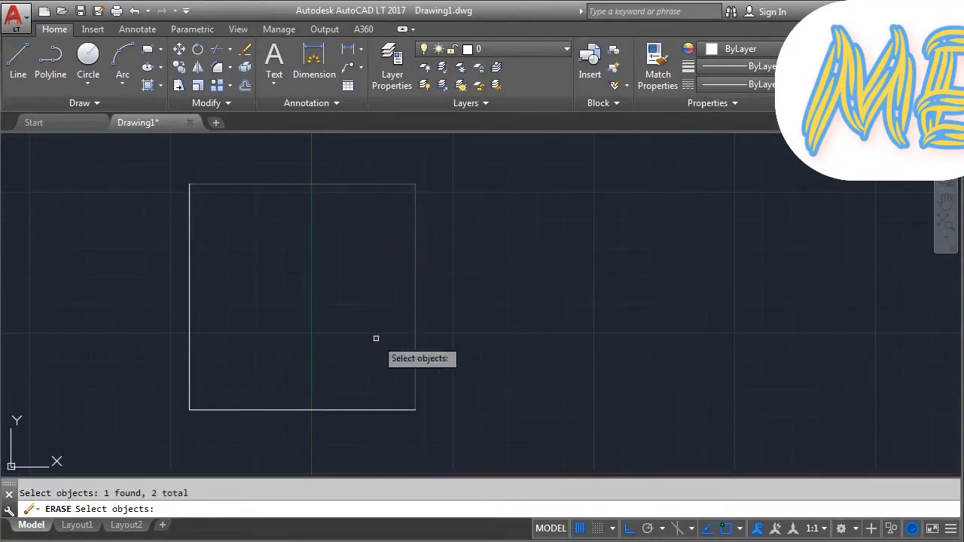
left_click(341, 408)
left_click(189, 359)
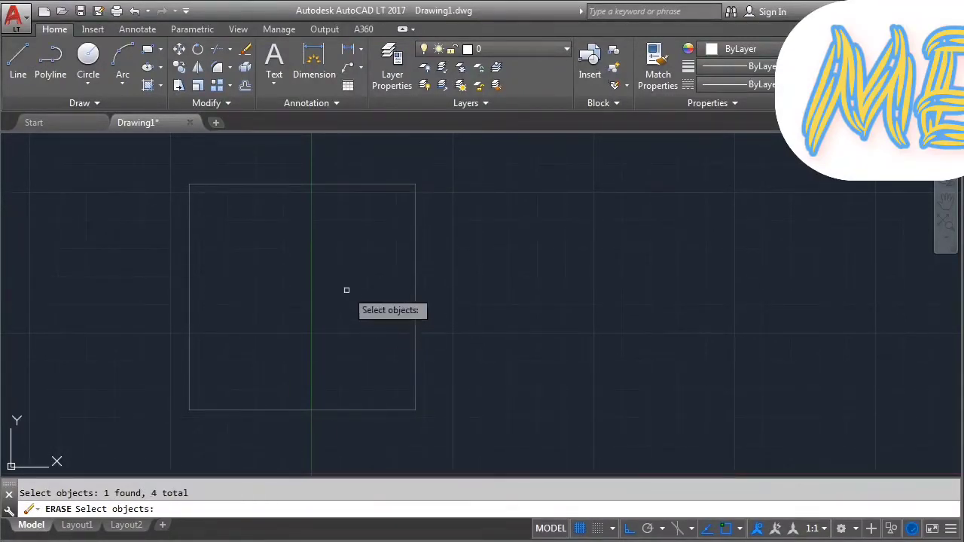
key("Return")
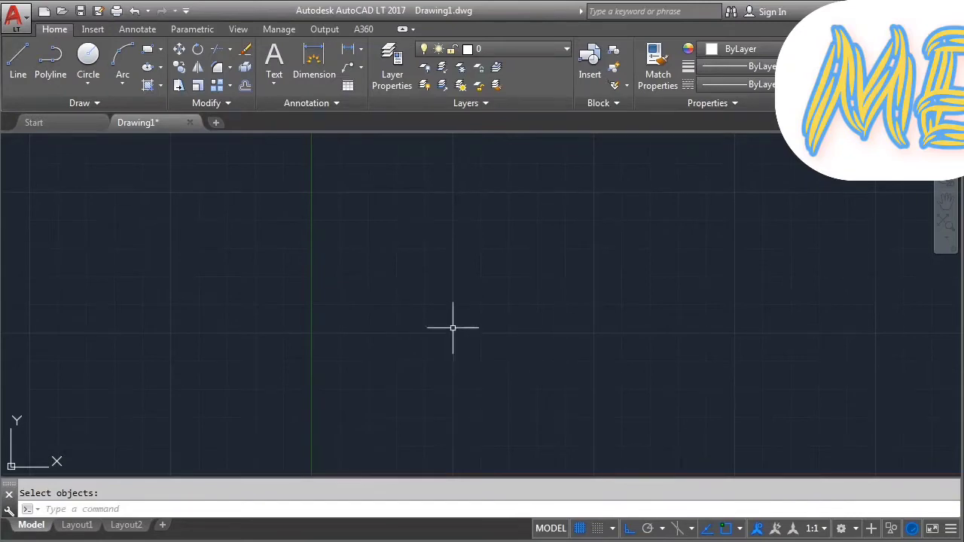
- Draw a line 50 units long at 30° upward from a point left of the Y axis, with Ortho off
left_click(16, 66)
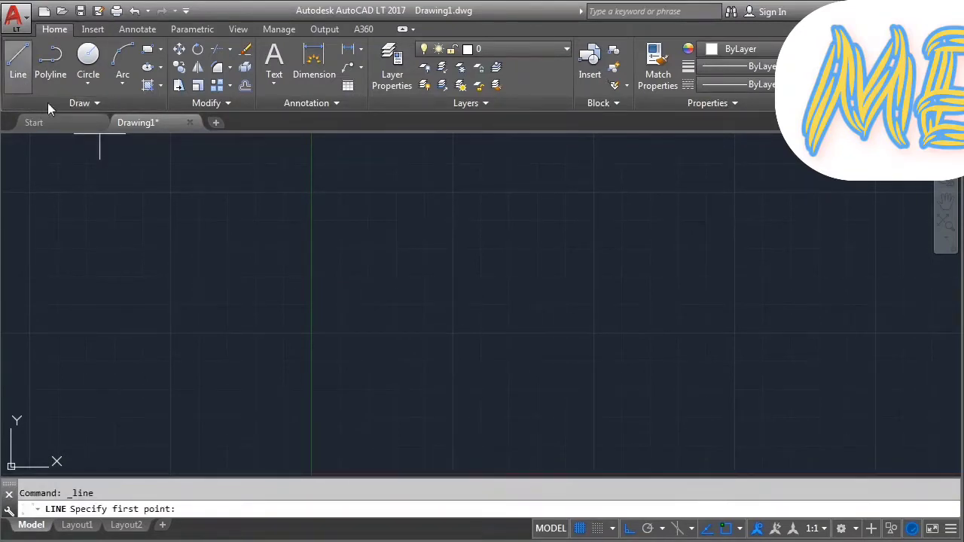
left_click(226, 438)
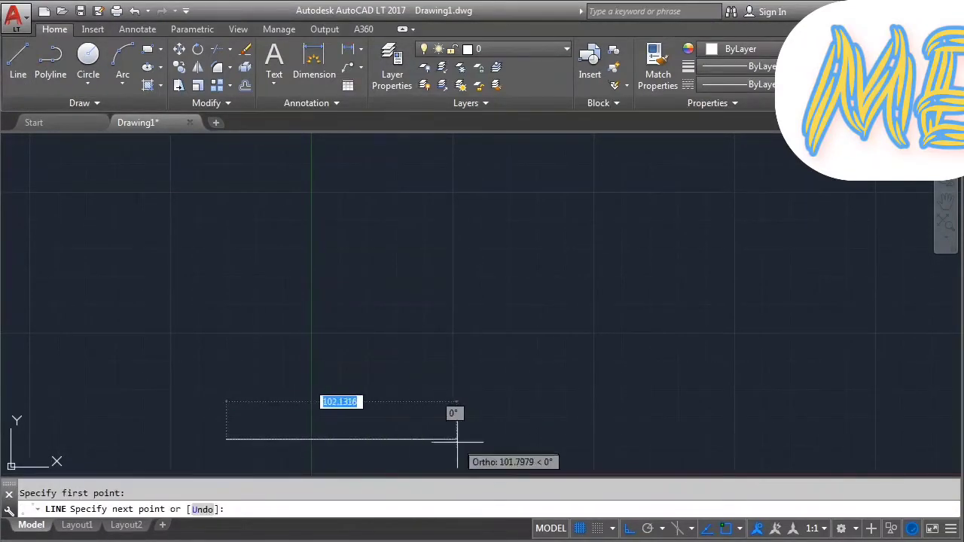
left_click(630, 529)
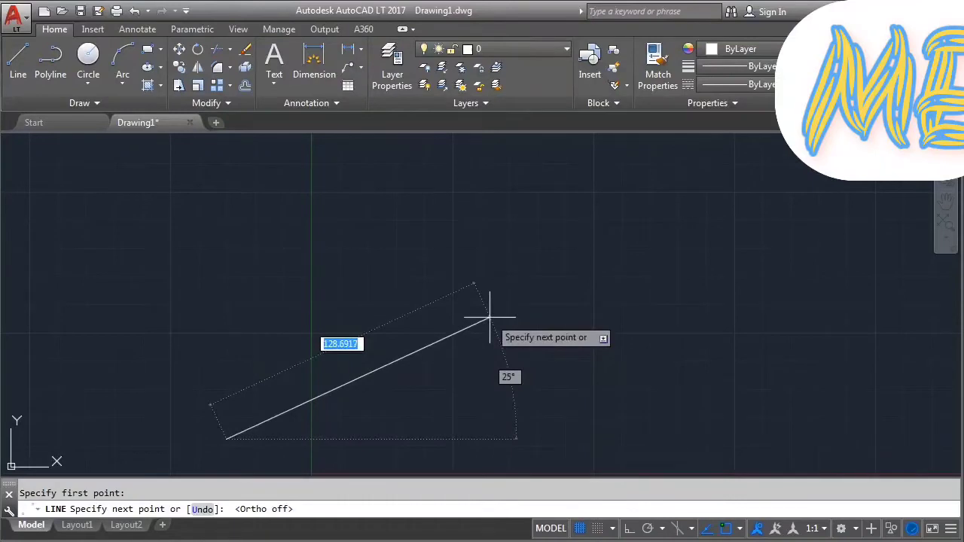
type("1")
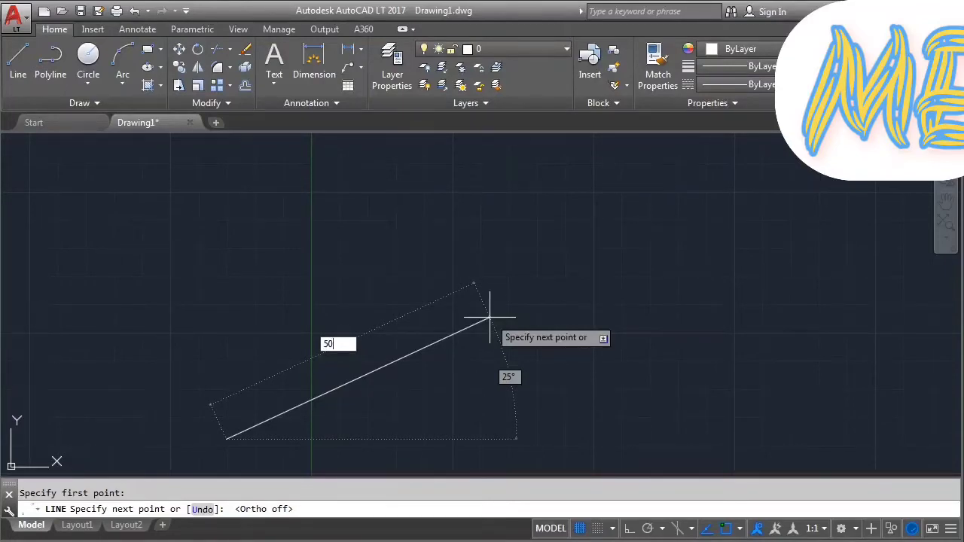
type("0")
key("Tab")
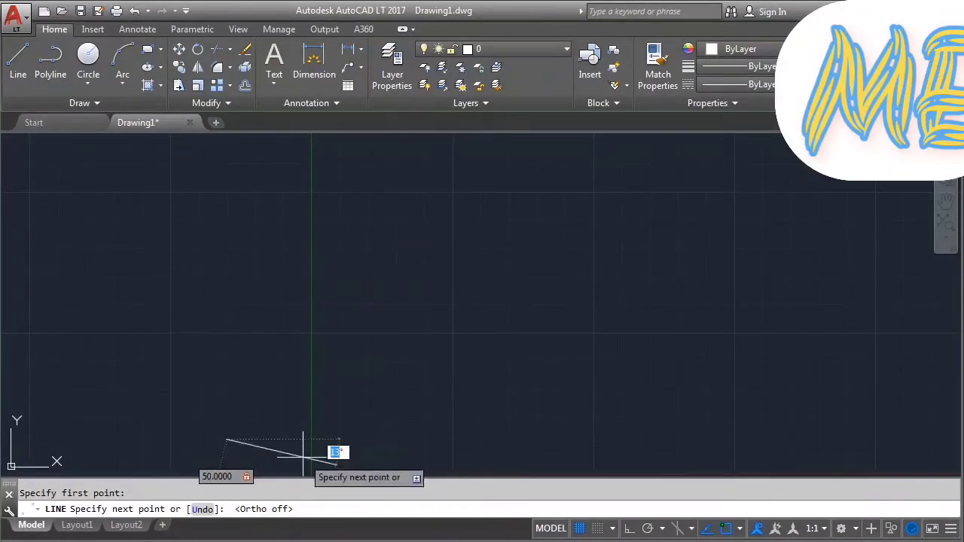
mouse_move(303, 455)
middle_mouse_down()
mouse_move(294, 424)
mouse_move(303, 343)
middle_mouse_up()
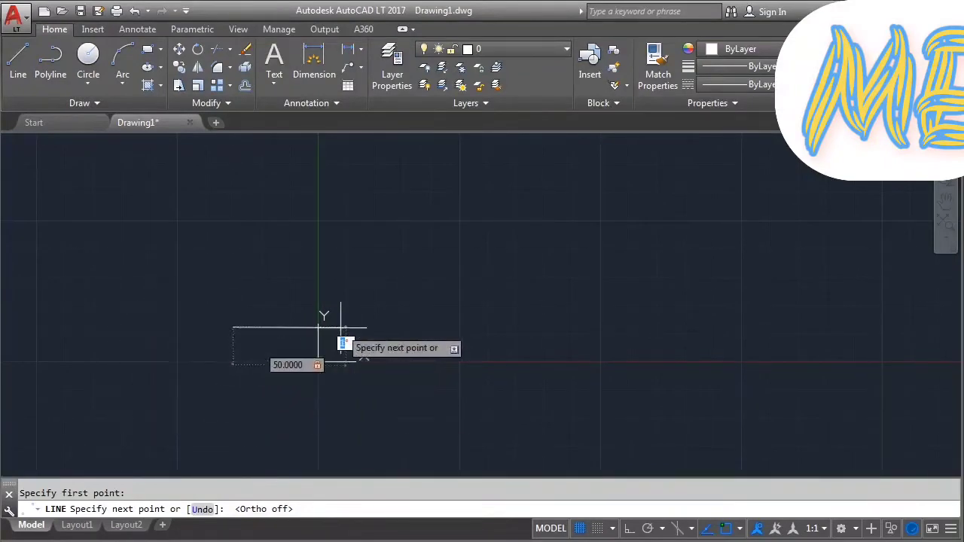
middle_click_drag(334, 383, 302, 458)
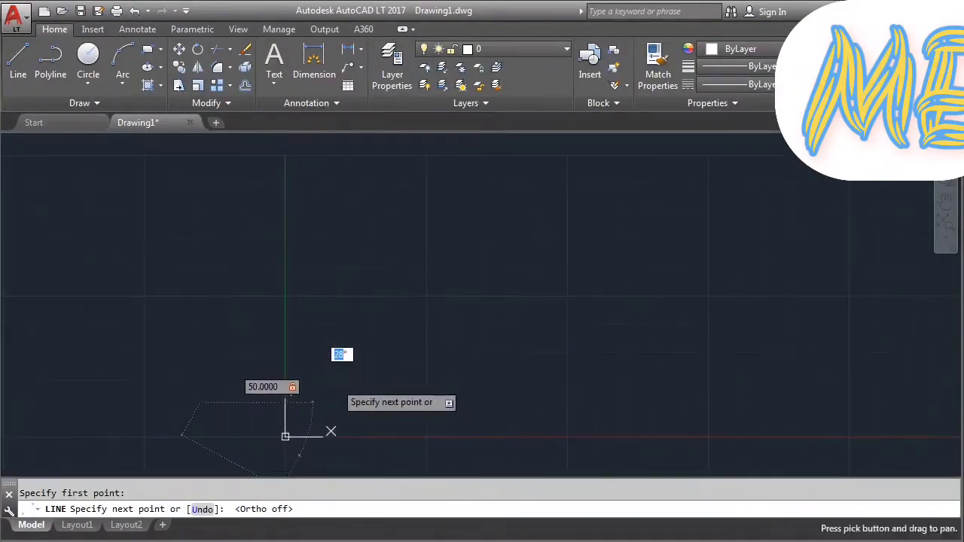
mouse_move(351, 412)
middle_mouse_down()
mouse_move(299, 441)
mouse_move(354, 411)
middle_mouse_up()
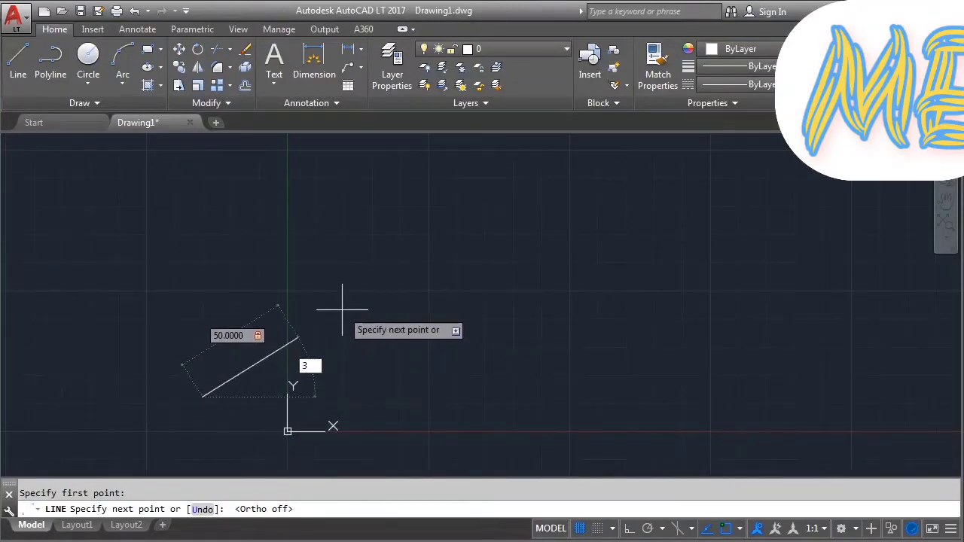
key("Return")
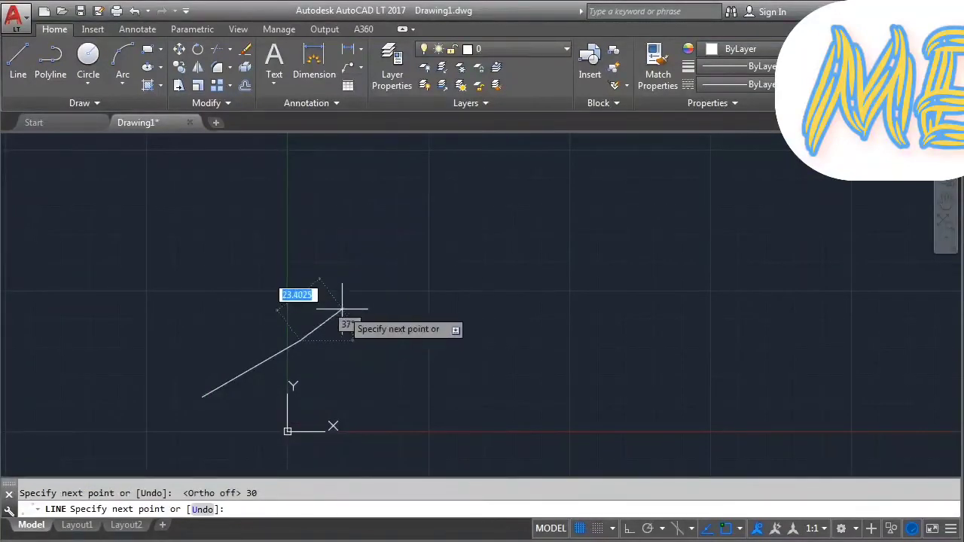
- Draw the second side from the end of the 30° line, 50 units long at 120°
middle_click_drag(355, 316, 517, 311)
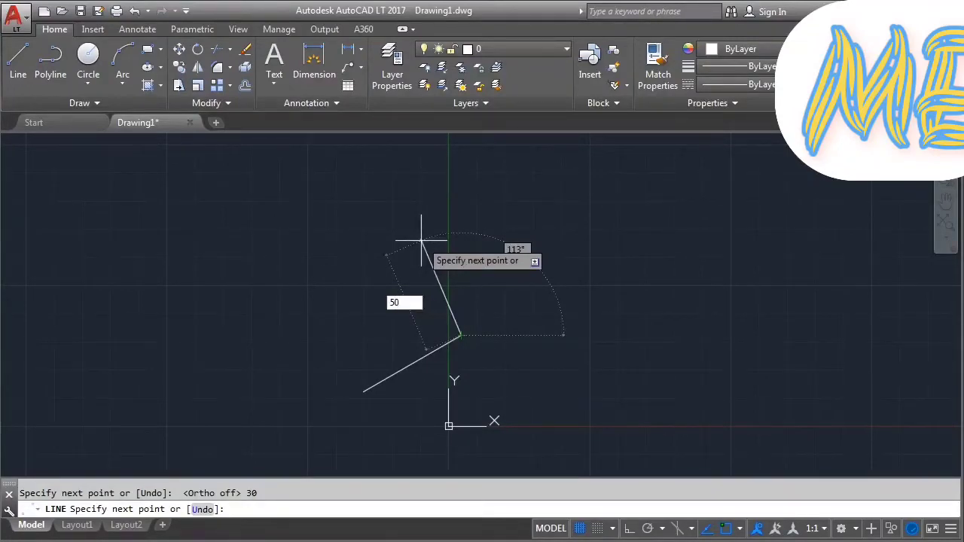
key("Tab")
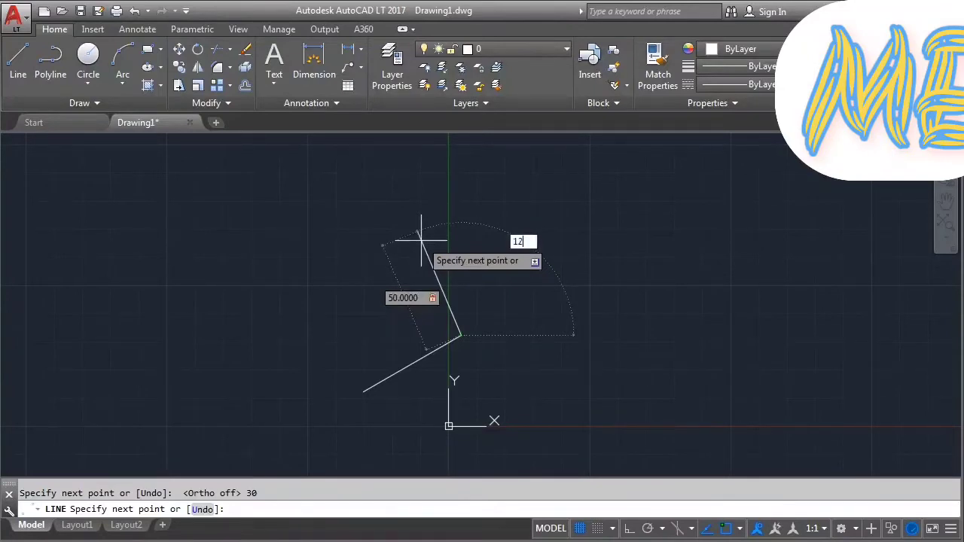
key("Return")
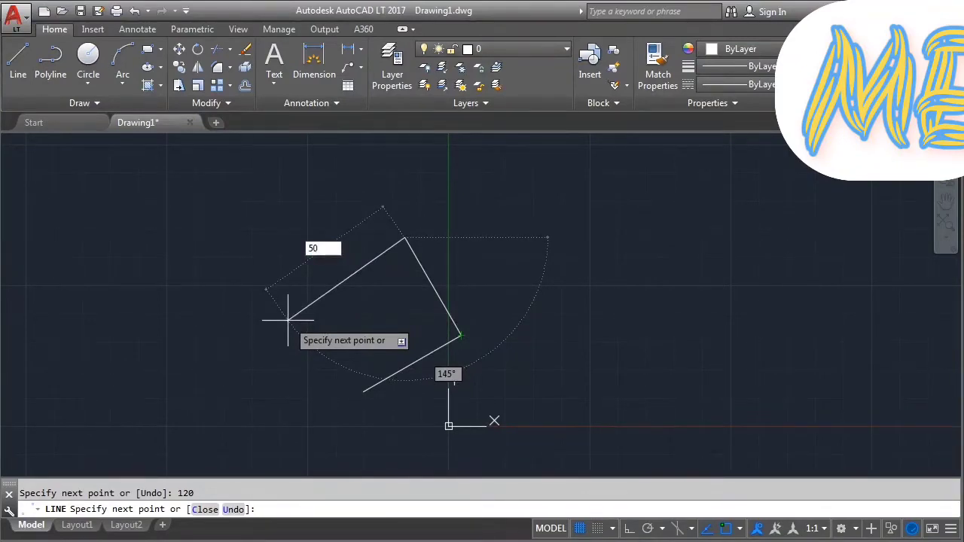
- Draw the third side 50 units long with an angle of 150° below the horizontal, and close the tilted square
key("Tab")
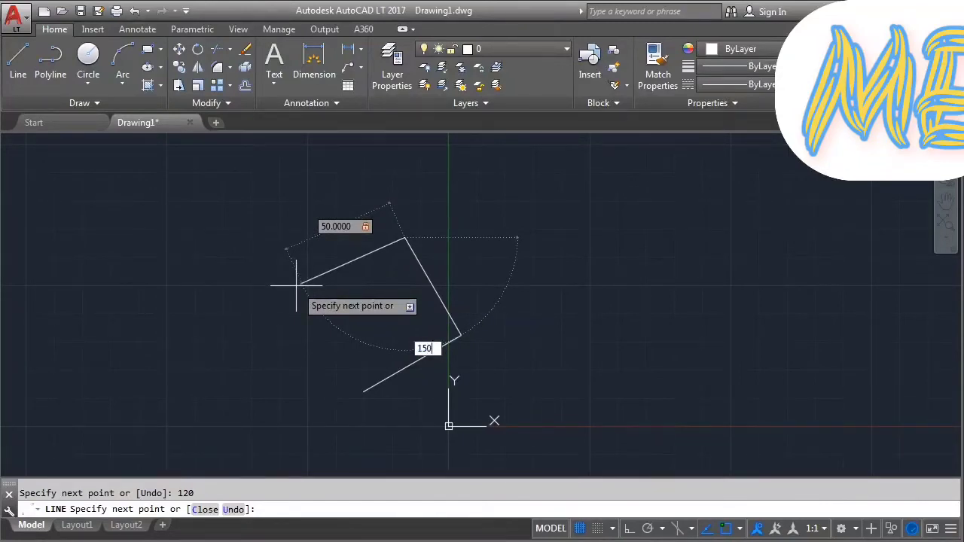
key("Return")
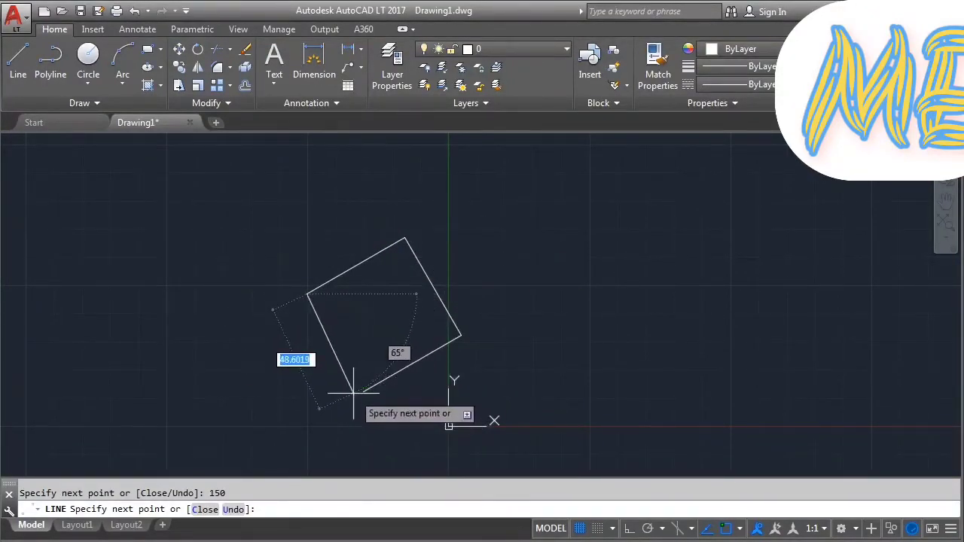
left_click(201, 510)
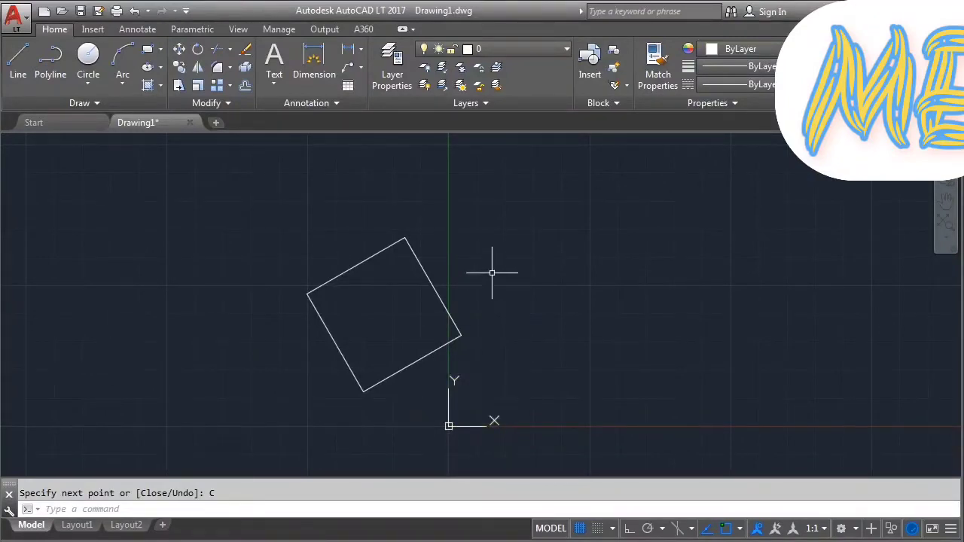
- Keep the UCS icon in the corner of the drawing area with the UCSICON command's Noorigin option
type("u")
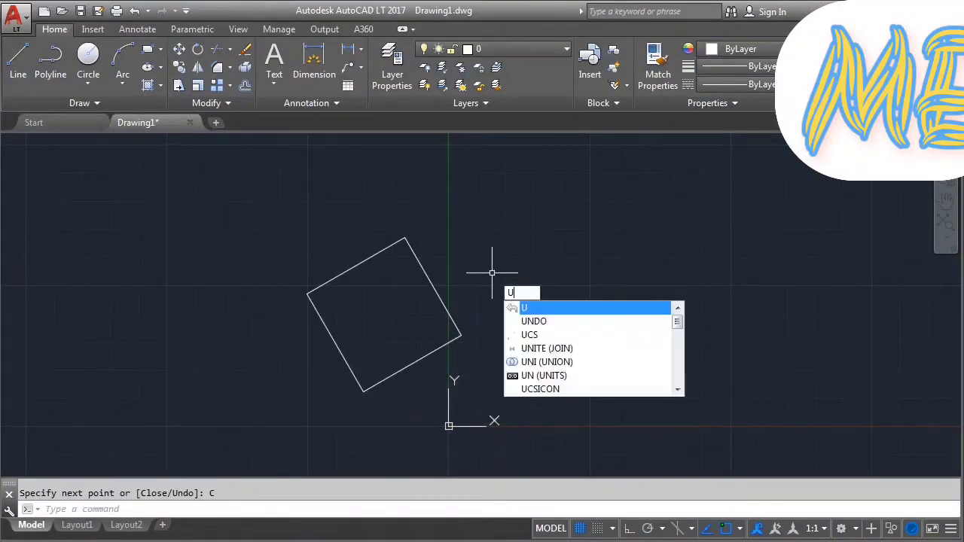
type("csi")
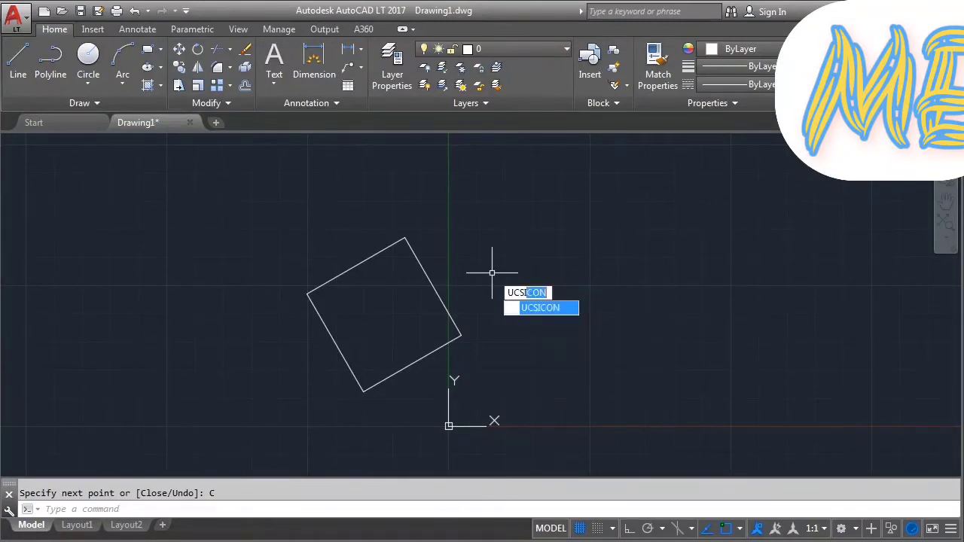
key("Return")
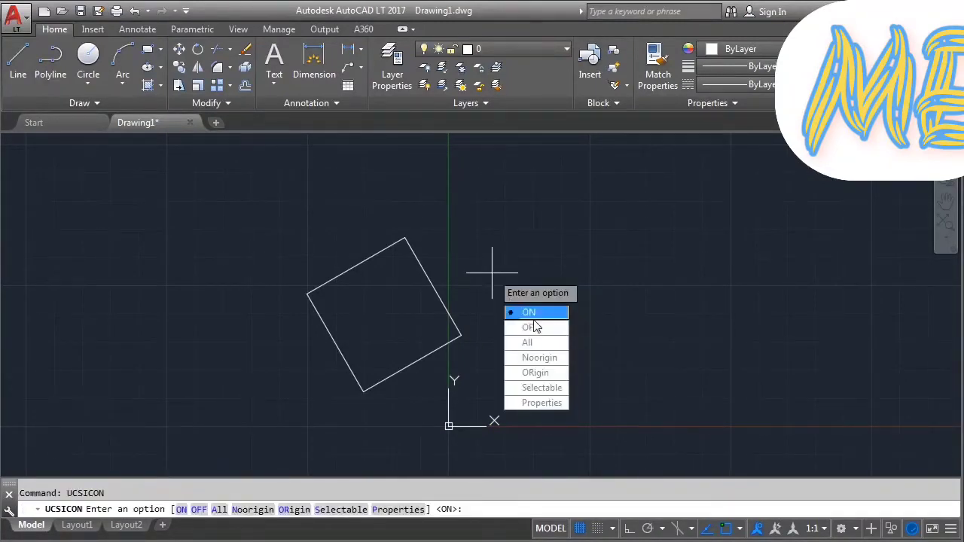
left_click(542, 361)
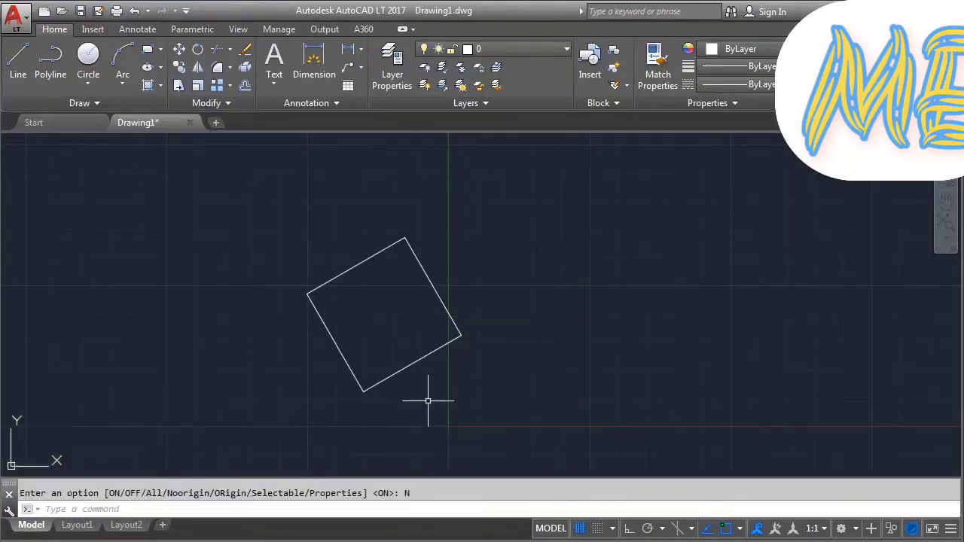
middle_click_drag(452, 377, 424, 361)
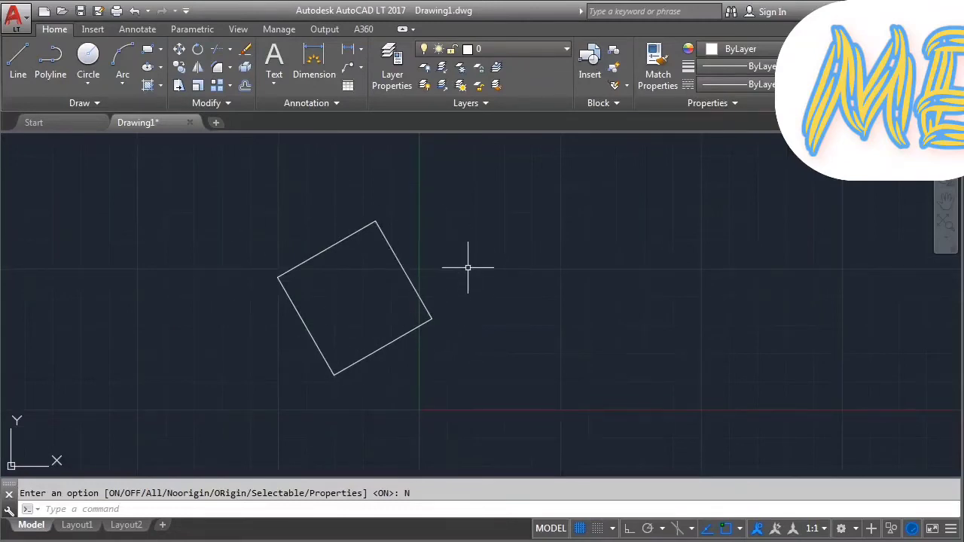
- Erase all four sides of the tilted square
type("E")
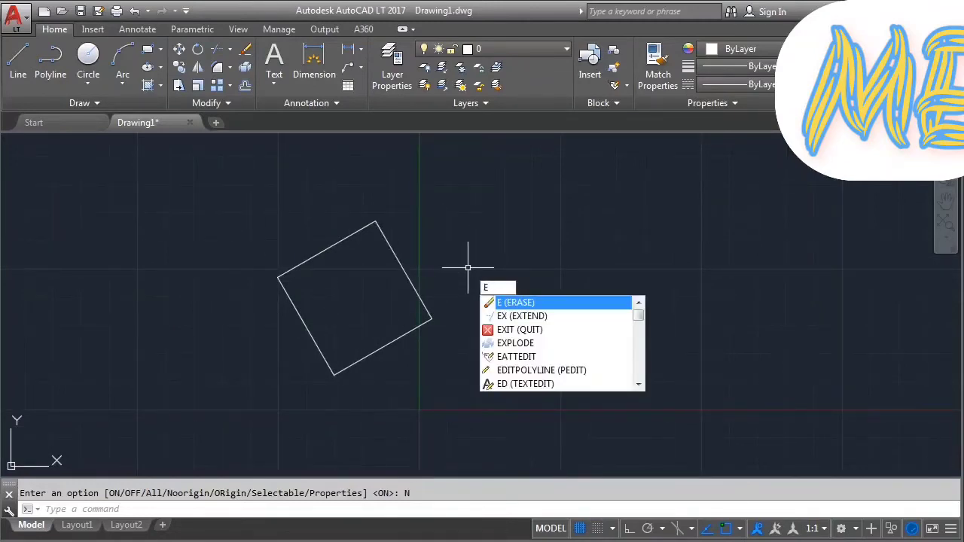
key("Return")
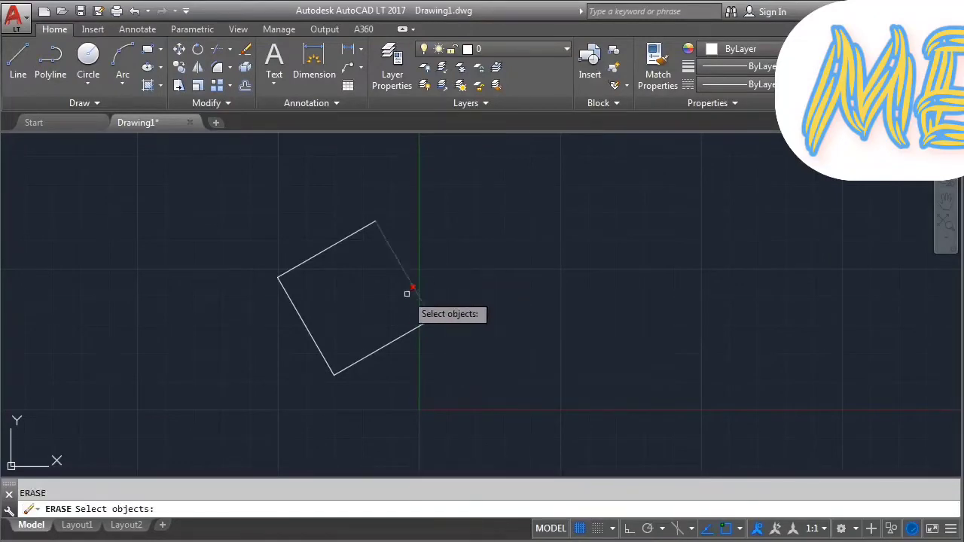
left_click(434, 229)
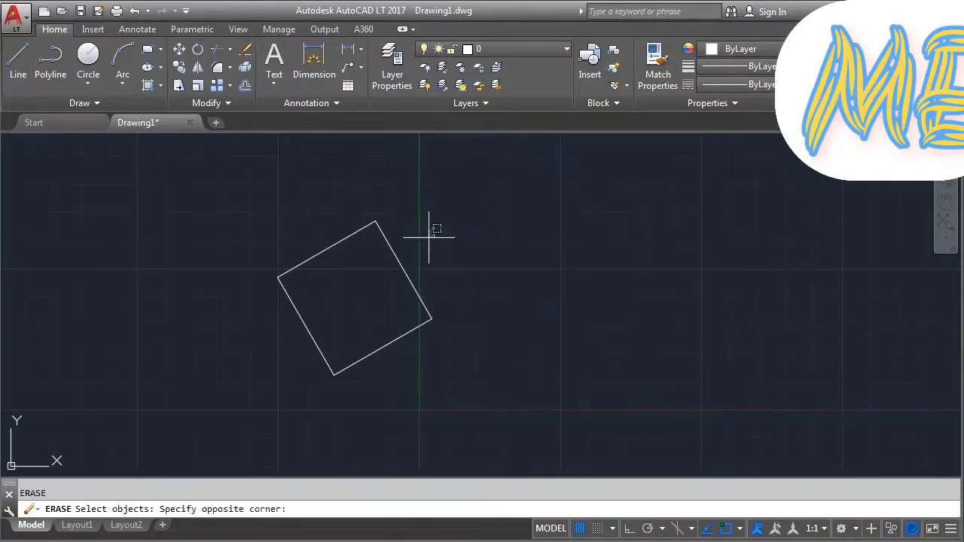
left_click(269, 359)
key("Return")
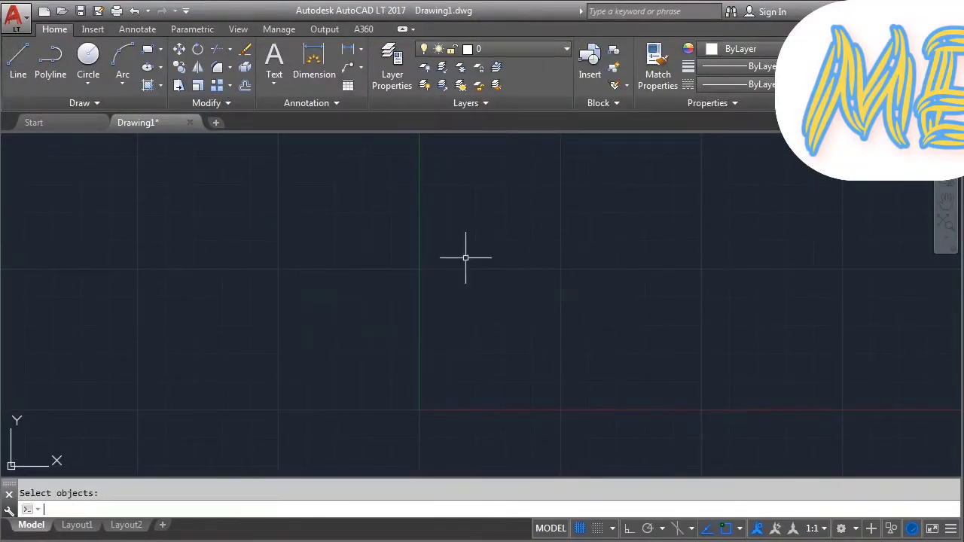
- Draw a long horizontal line just above the X axis, crossing the Y axis, with Ortho on
left_click(18, 74)
left_click(163, 403)
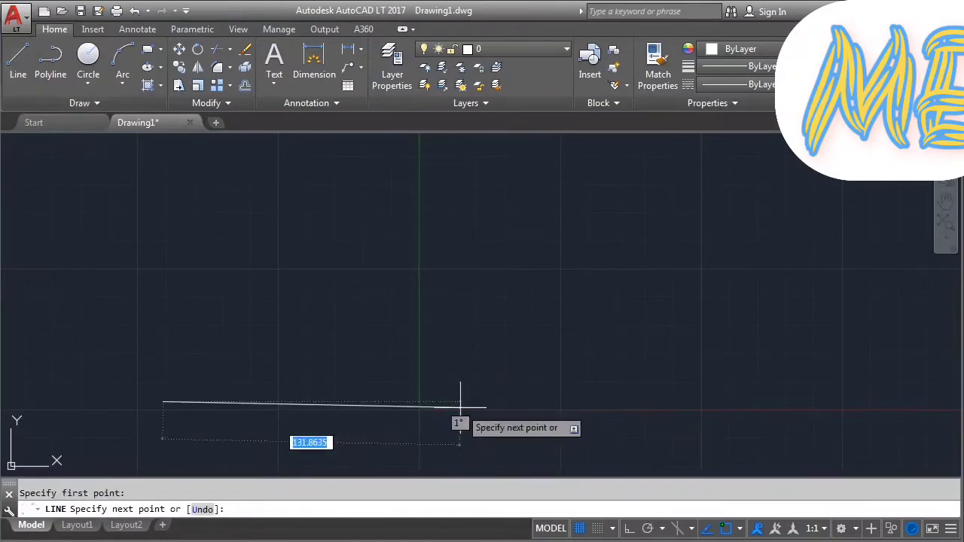
key("F8")
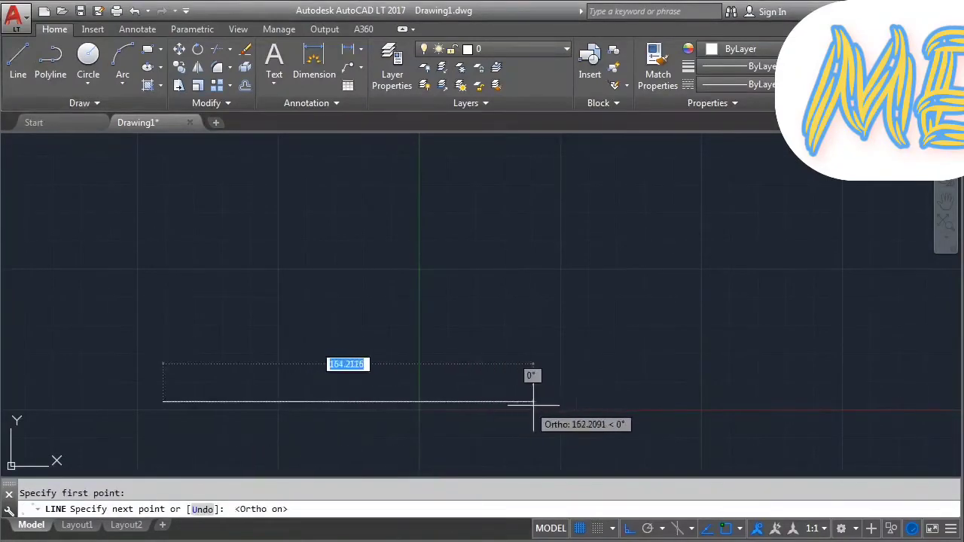
left_click(554, 401)
key("Return")
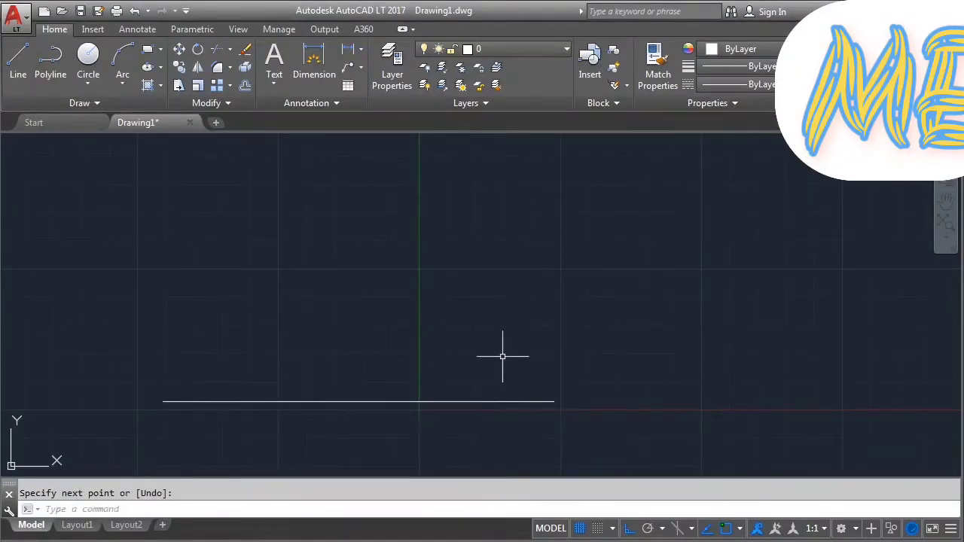
- Draw a second horizontal line well above the first, starting and ending further to its right
key("Return")
left_click(311, 200)
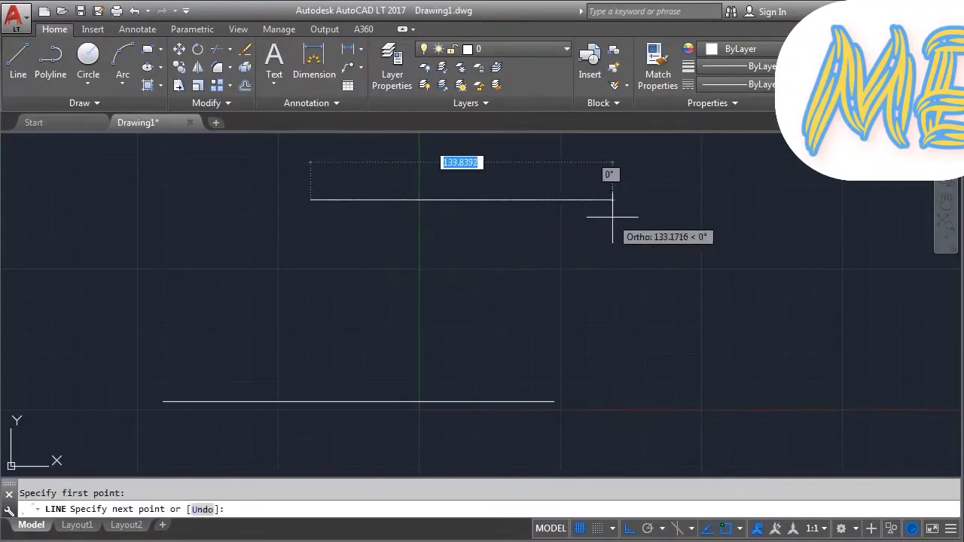
left_click(676, 203)
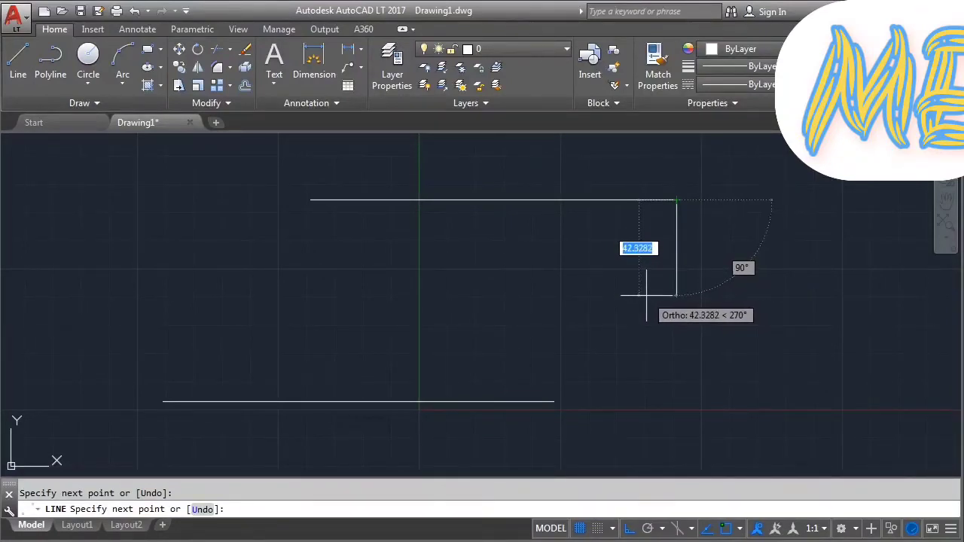
key("Escape")
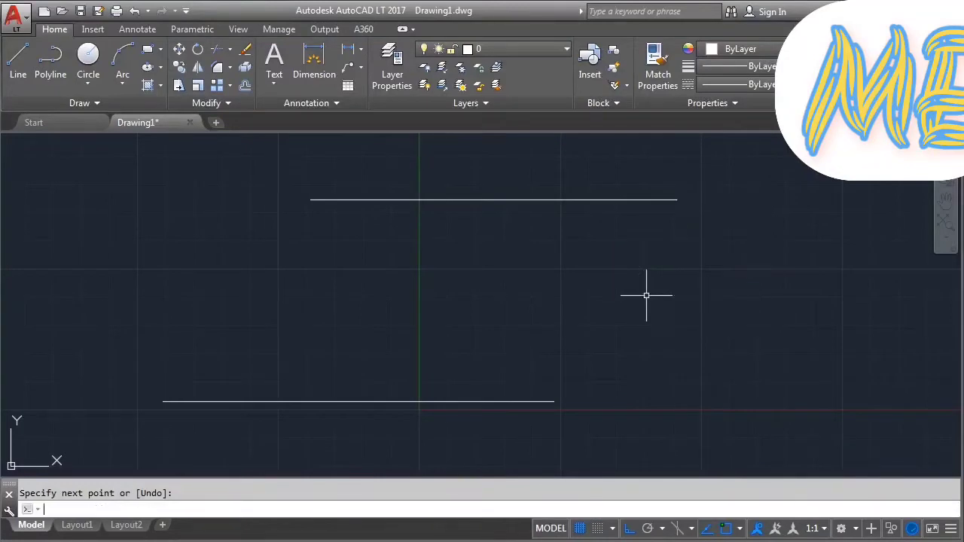
- With Ortho off, draw a slanted line from the lower line's left endpoint to the upper line's left endpoint
middle_click_drag(433, 296, 397, 314)
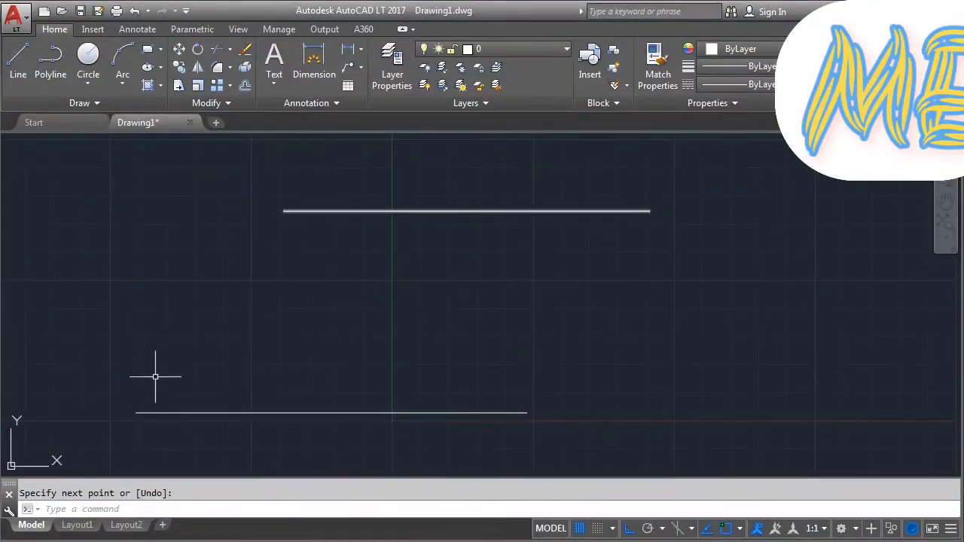
left_click(22, 78)
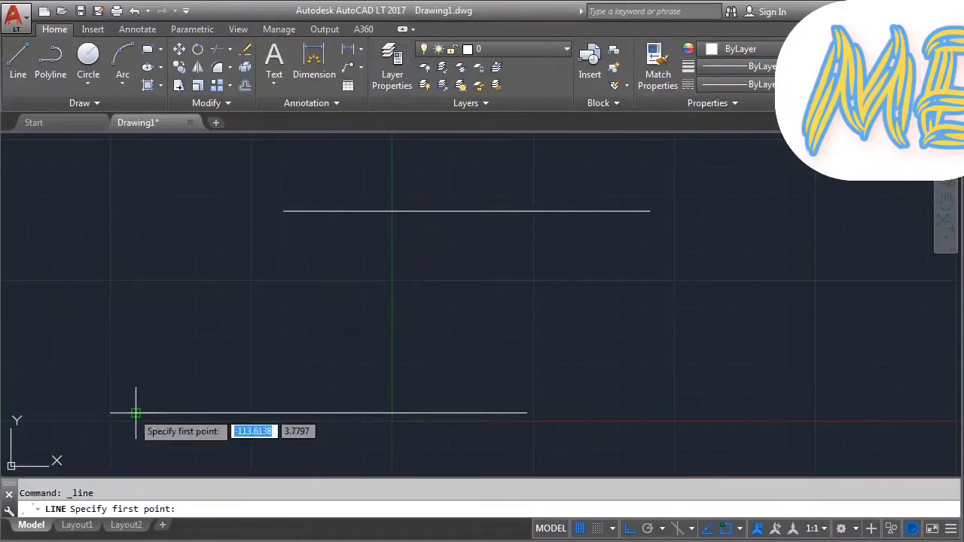
left_click(136, 413)
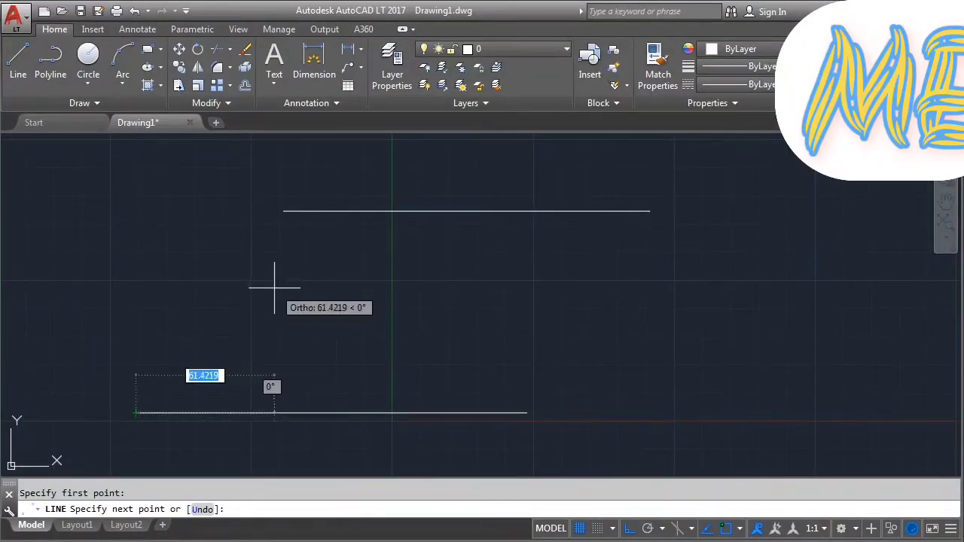
key("F8")
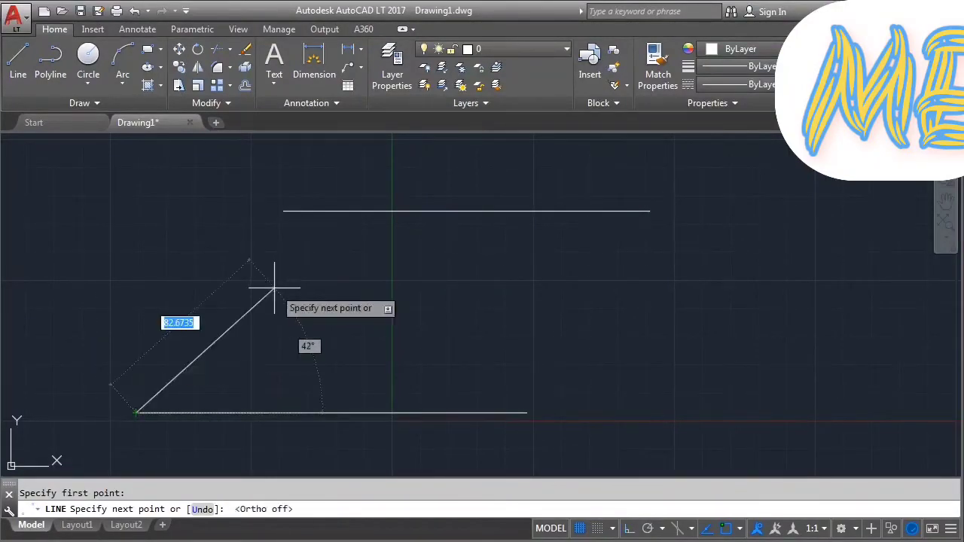
left_click(282, 212)
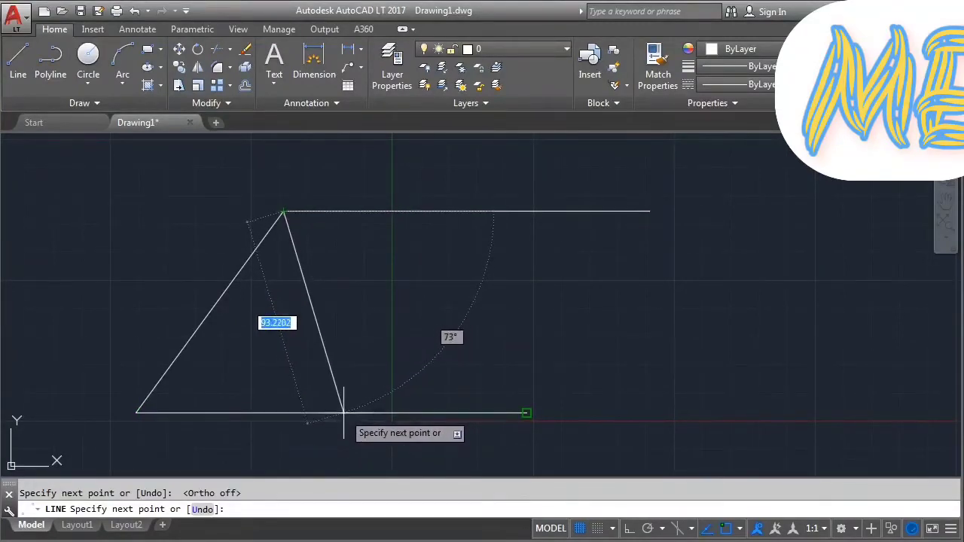
- Continue the line to the midpoint of the lower horizontal line using a one-time Midpoint snap
right_click(379, 276, "shift")
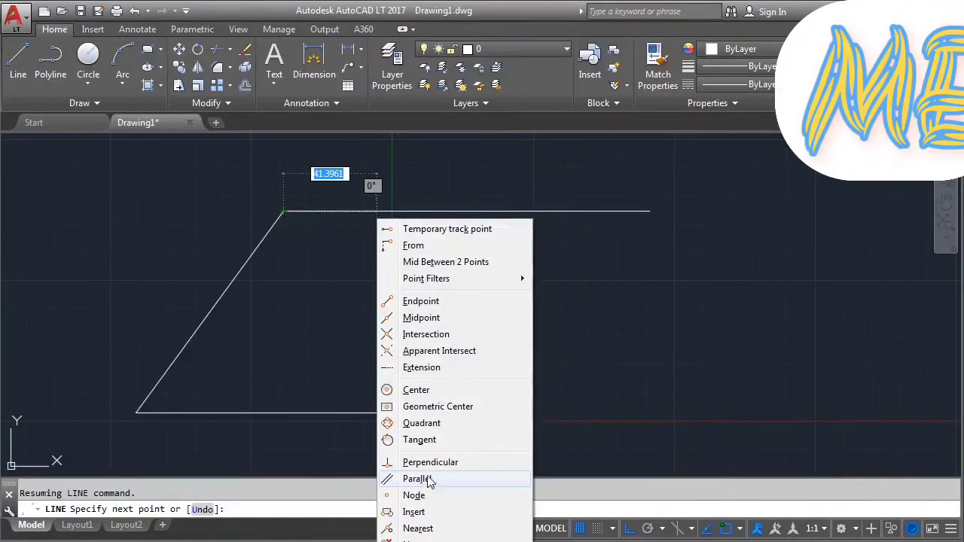
left_click(424, 319)
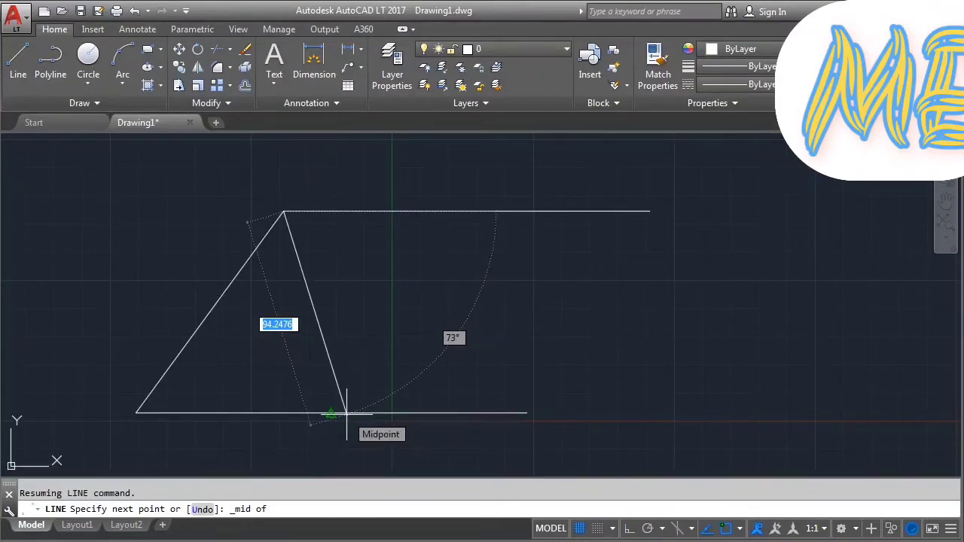
left_click(346, 413)
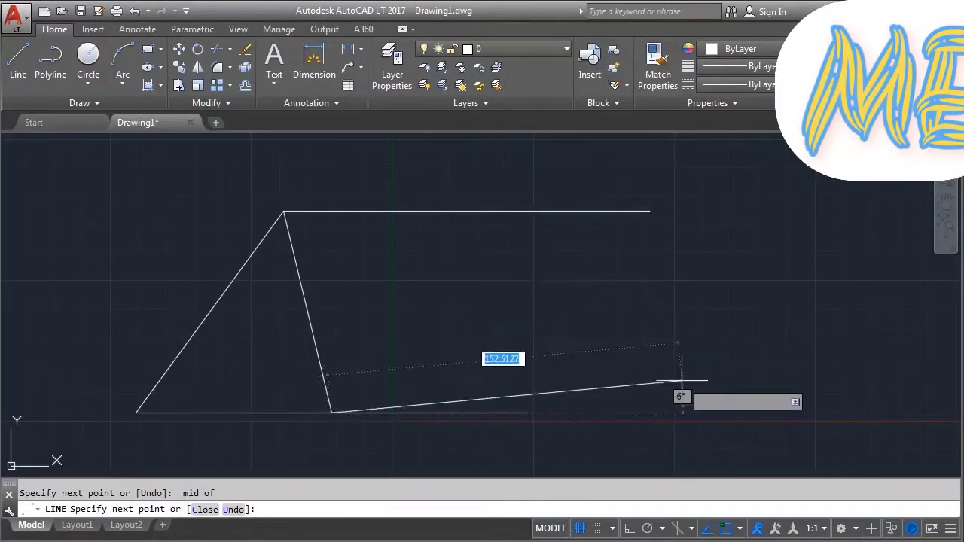
- Turn on the running Midpoint snap and continue the line through the upper line's midpoint to the lower line's right endpoint
left_click(742, 529)
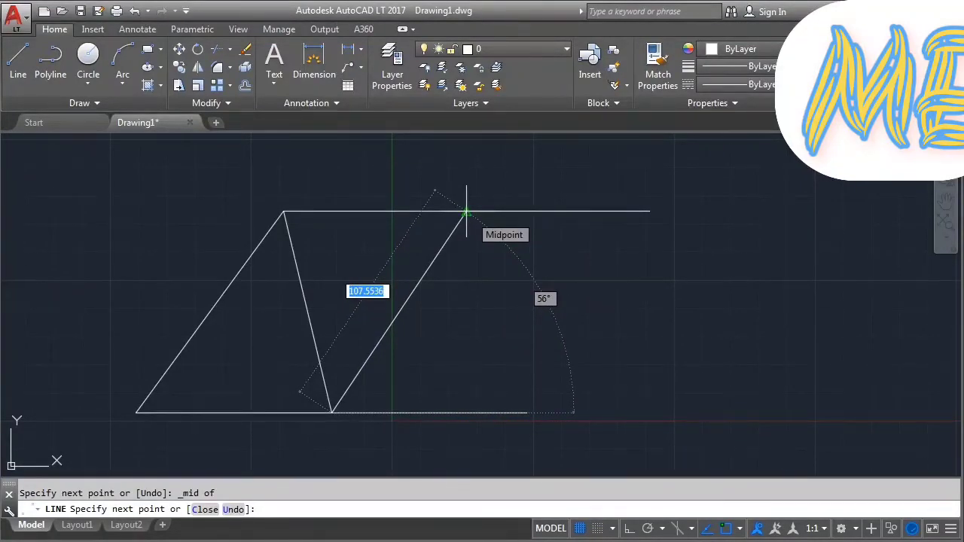
left_click(741, 529)
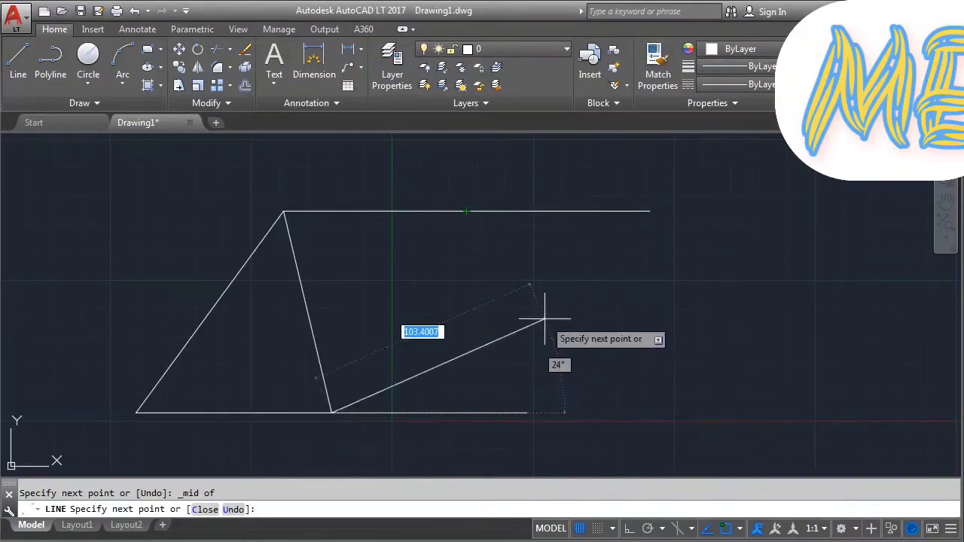
left_click(466, 211)
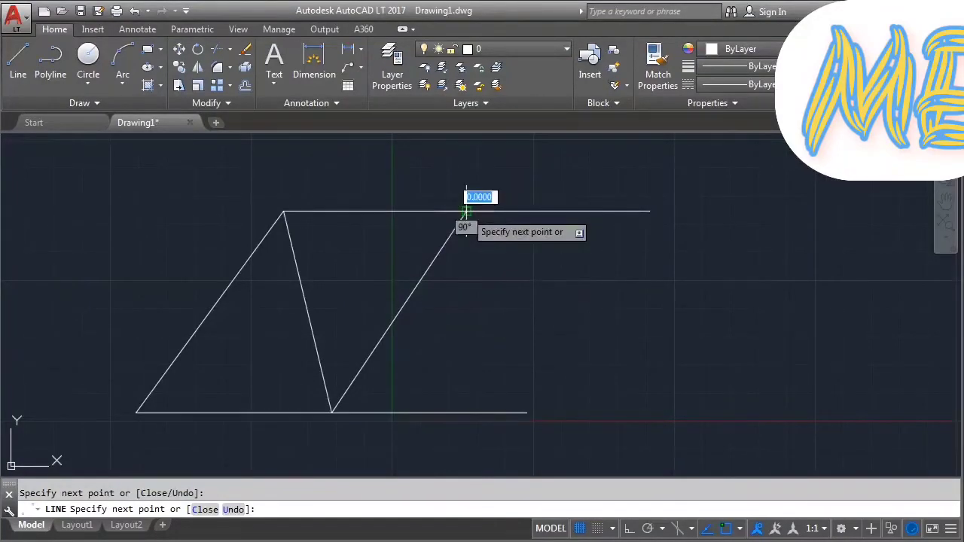
left_click(526, 413)
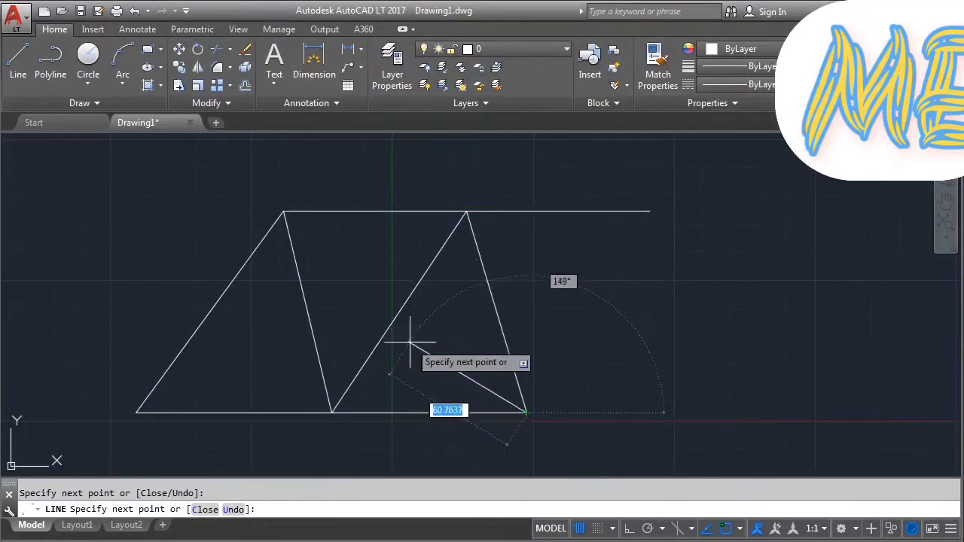
- Continue from the lower right endpoint perpendicular to the middle slanted line using a one-time Perpendicular snap, and end the line
right_click(442, 297, "shift")
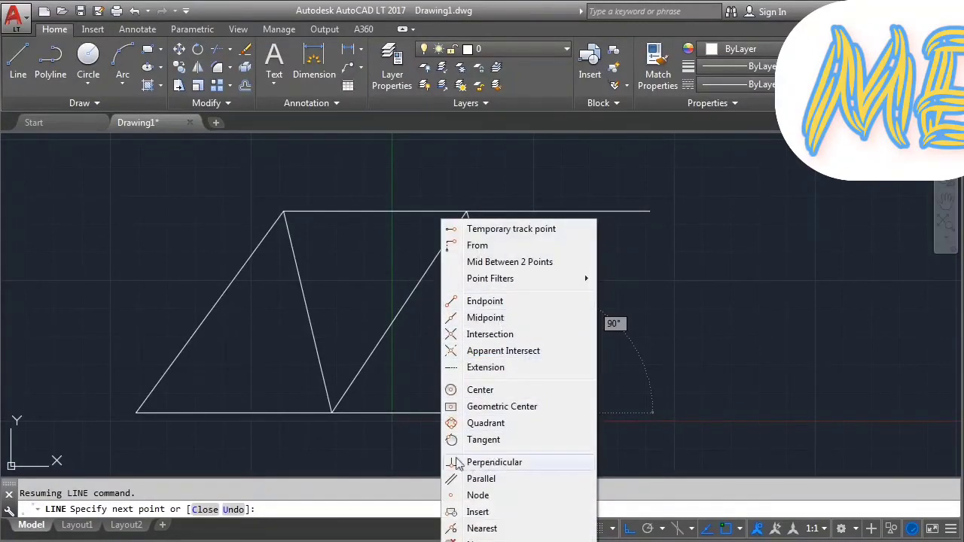
left_click(488, 466)
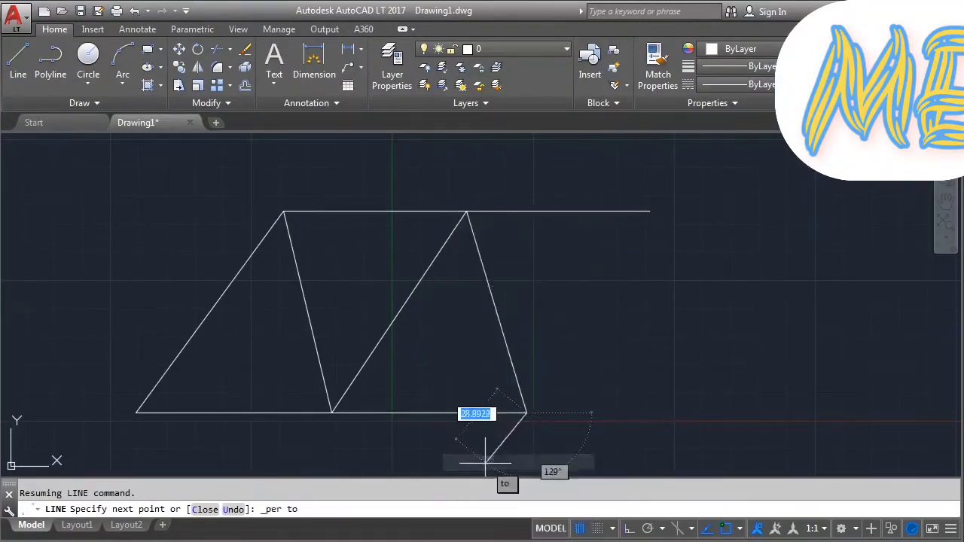
left_click(387, 335)
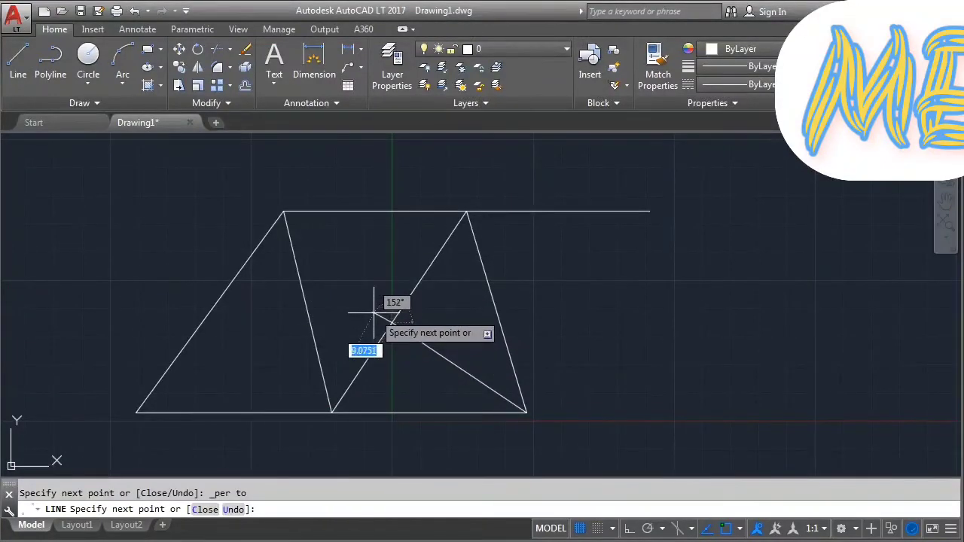
key("Escape")
- Draw a circle of radius 25 centred on the midpoint of the slanted line from the upper line's left endpoint
mouse_move(387, 366)
middle_mouse_down()
mouse_move(382, 337)
mouse_move(397, 347)
middle_mouse_up()
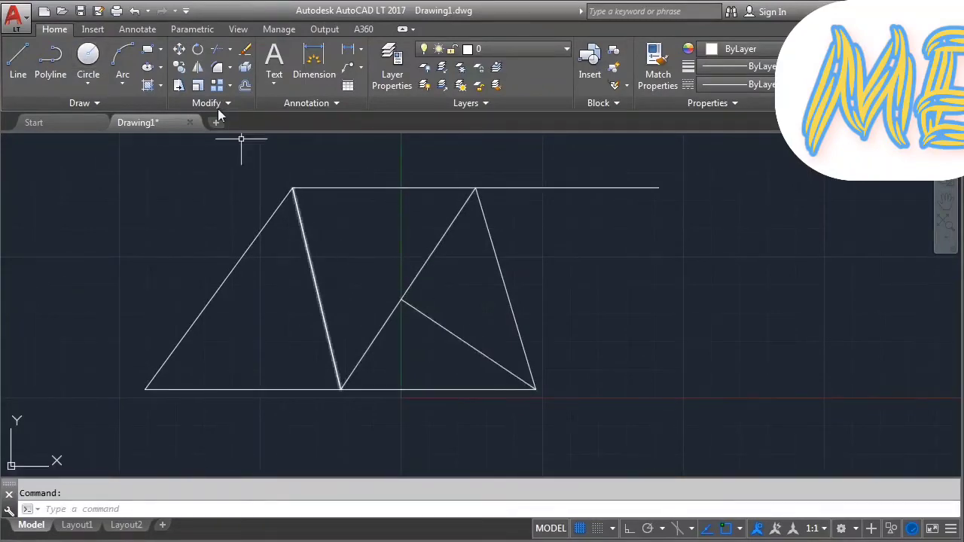
left_click(88, 61)
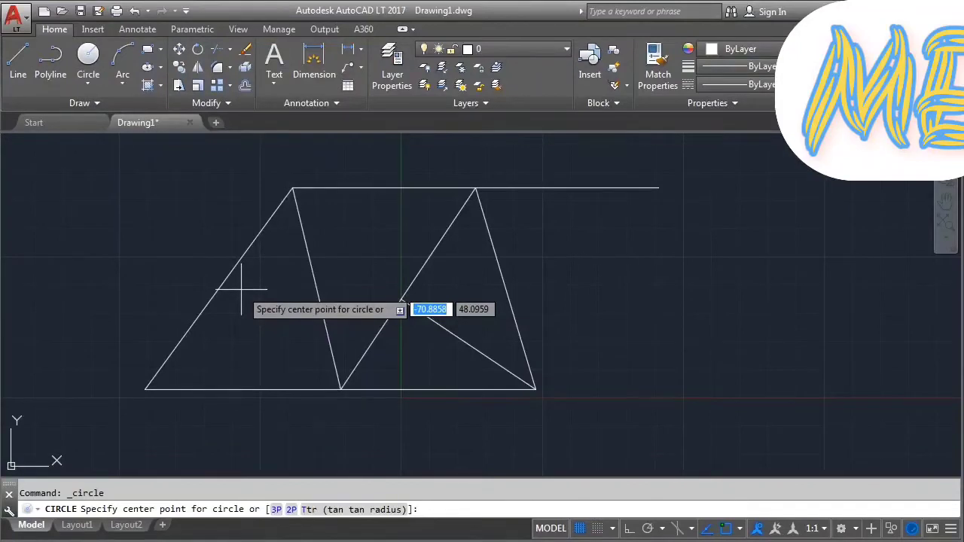
left_click(316, 288)
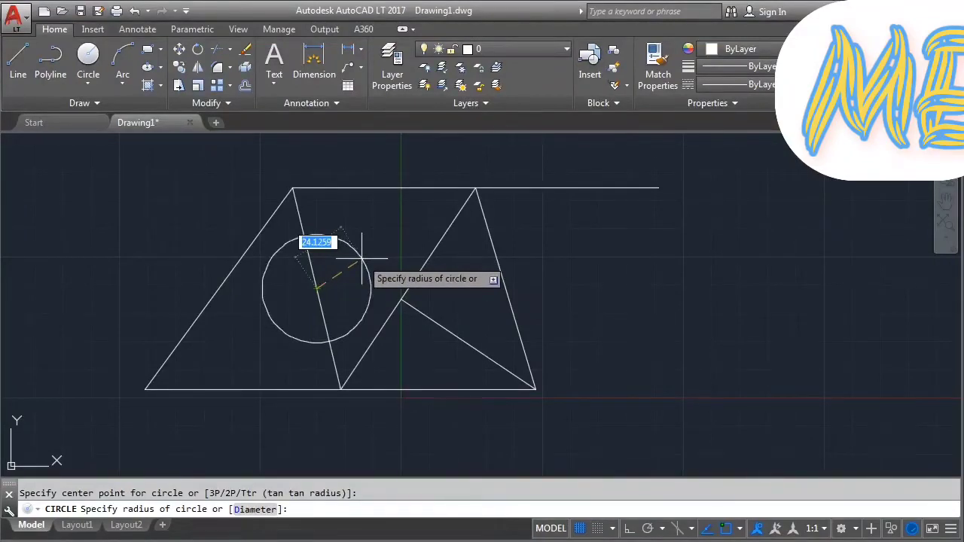
type("25")
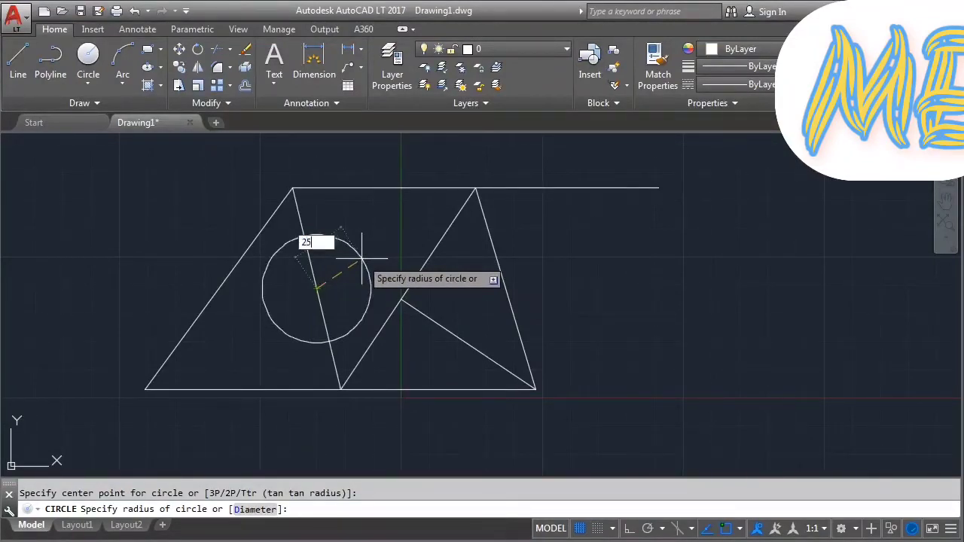
key("Return")
- Draw a second circle of radius 25 in the empty area far to the right, centred just below the X axis
middle_click_drag(362, 260, 293, 242)
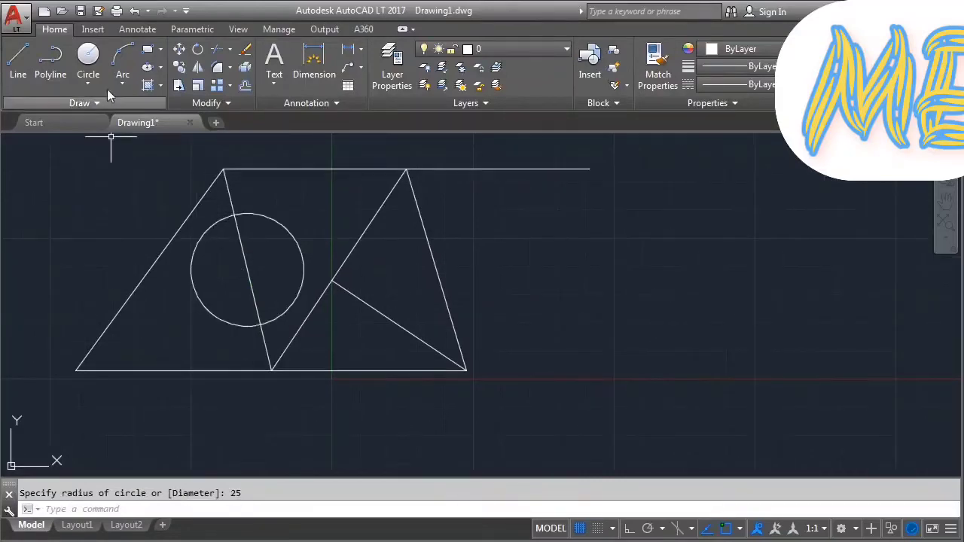
left_click(88, 59)
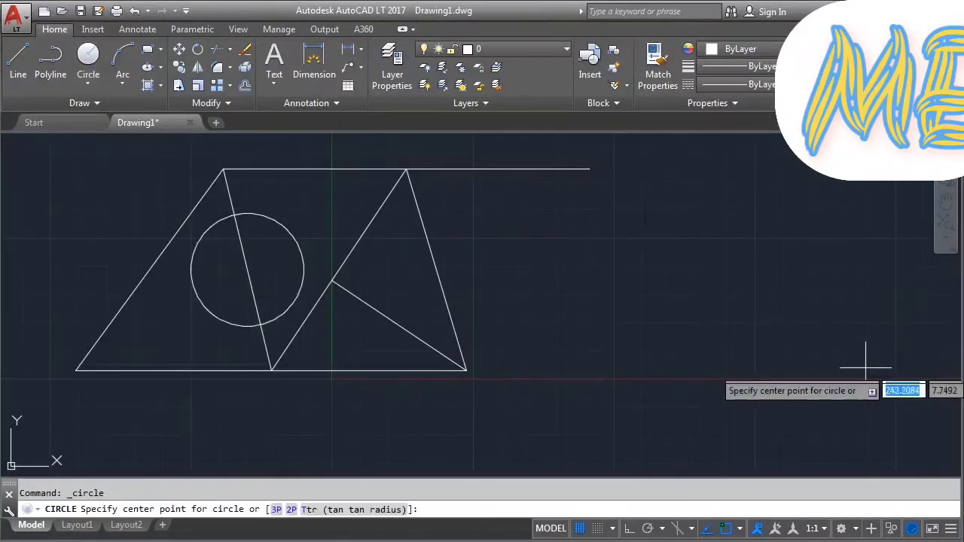
left_click(812, 400)
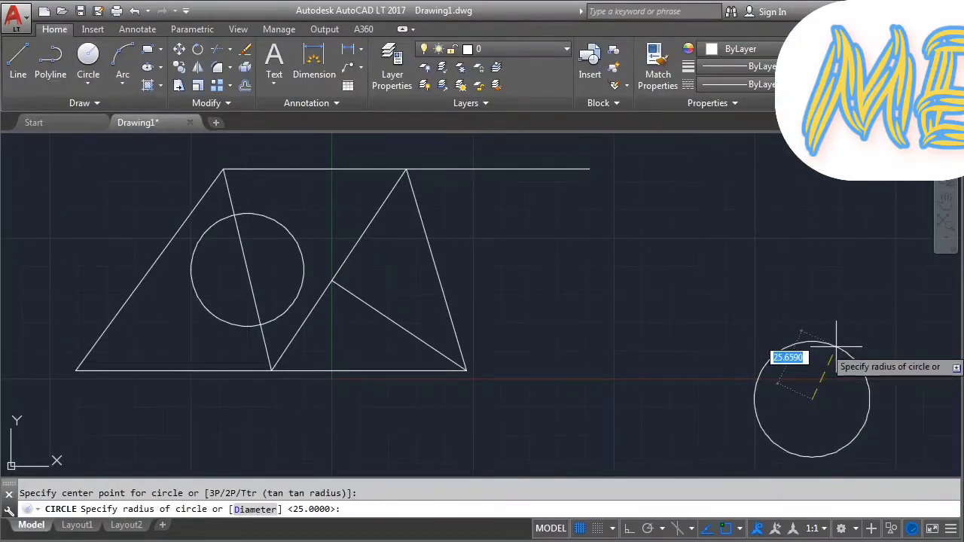
type("25")
key("Return")
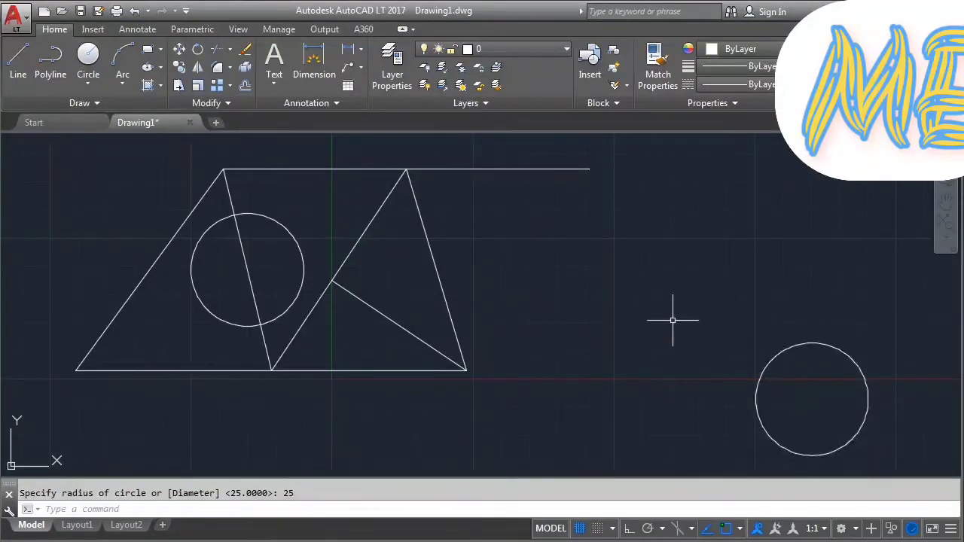
- Start a line at the far-right circle's top quadrant using a one-time Quadrant snap, and turn on the running Quadrant snap
left_click(18, 75)
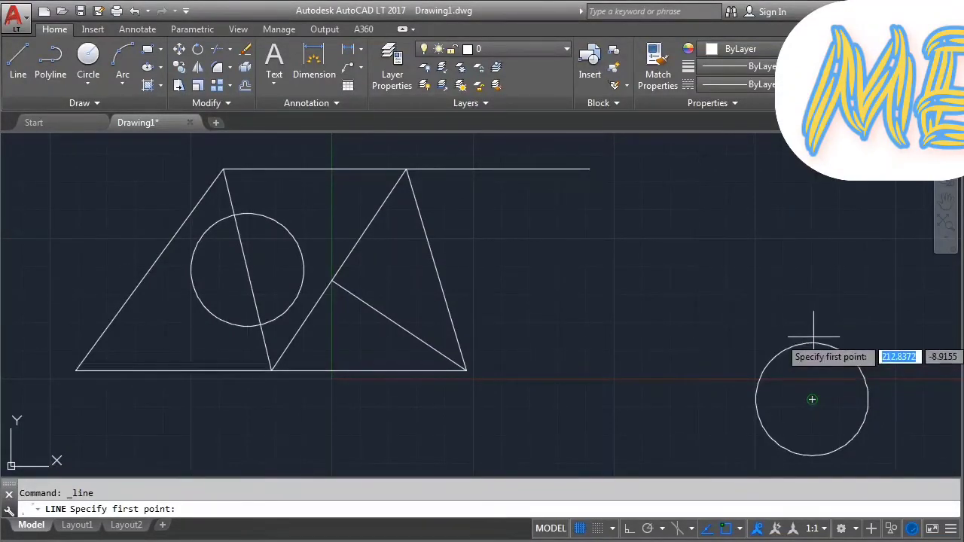
right_click(685, 225, "shift")
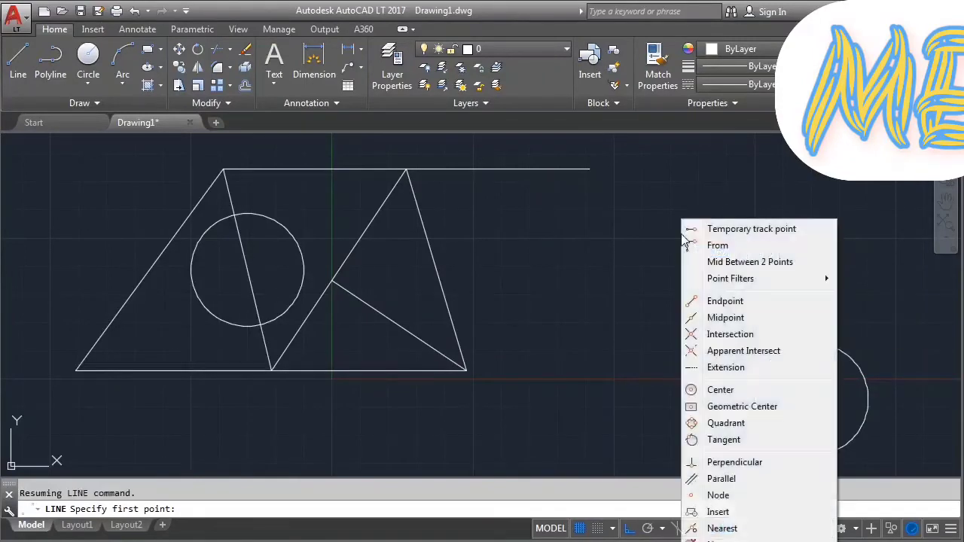
left_click(725, 423)
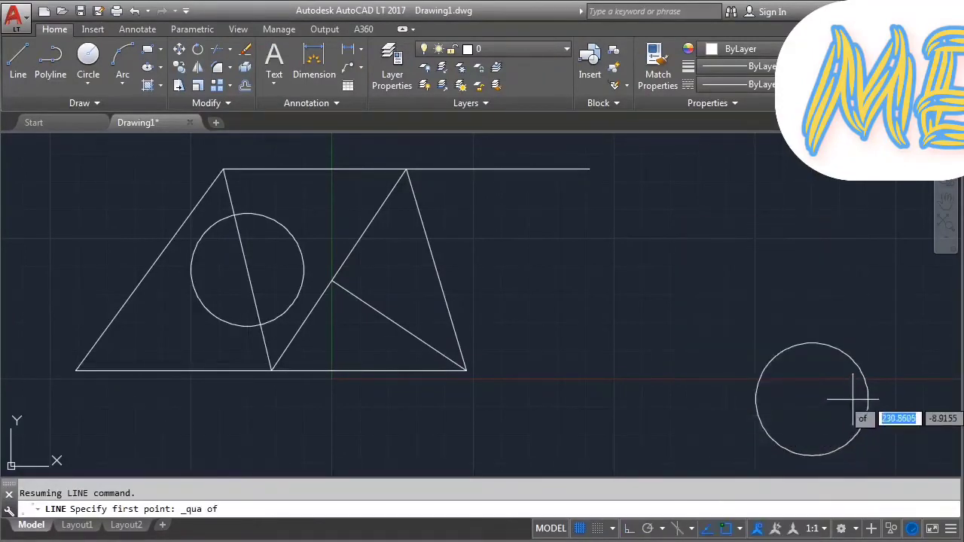
left_click(812, 343)
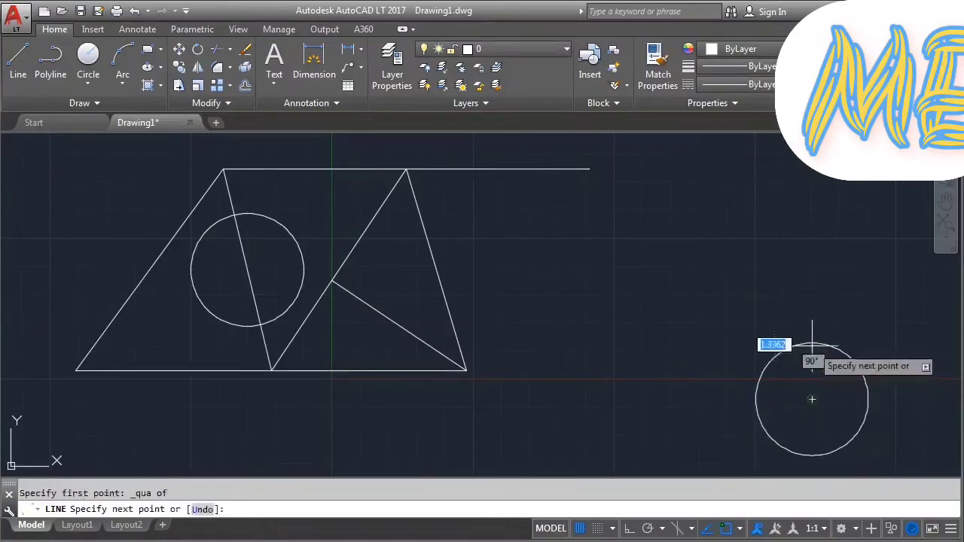
left_click(739, 528)
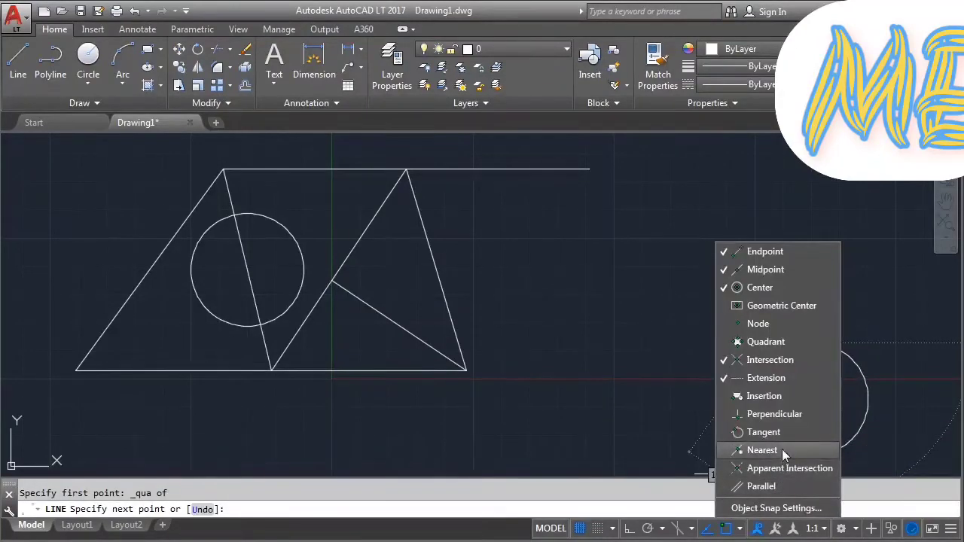
left_click(766, 344)
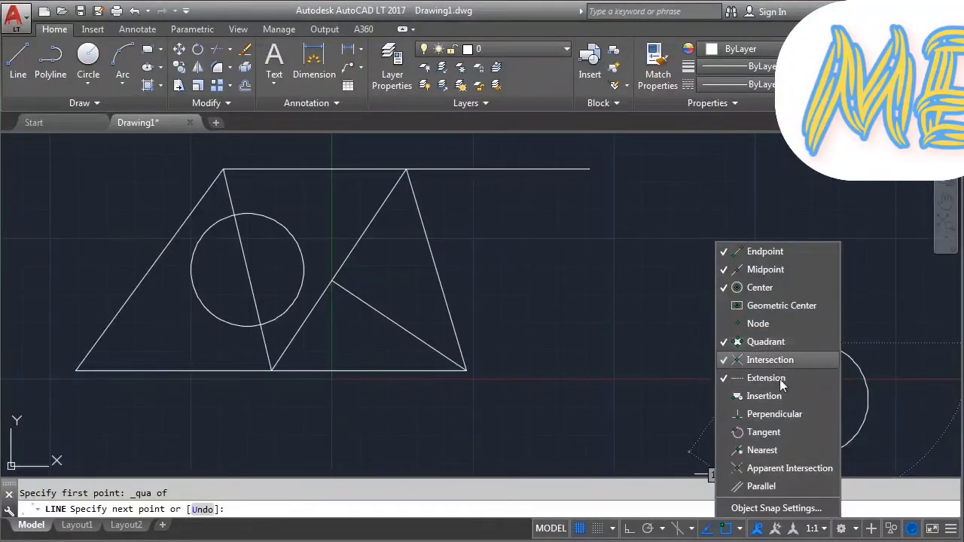
left_click(890, 315)
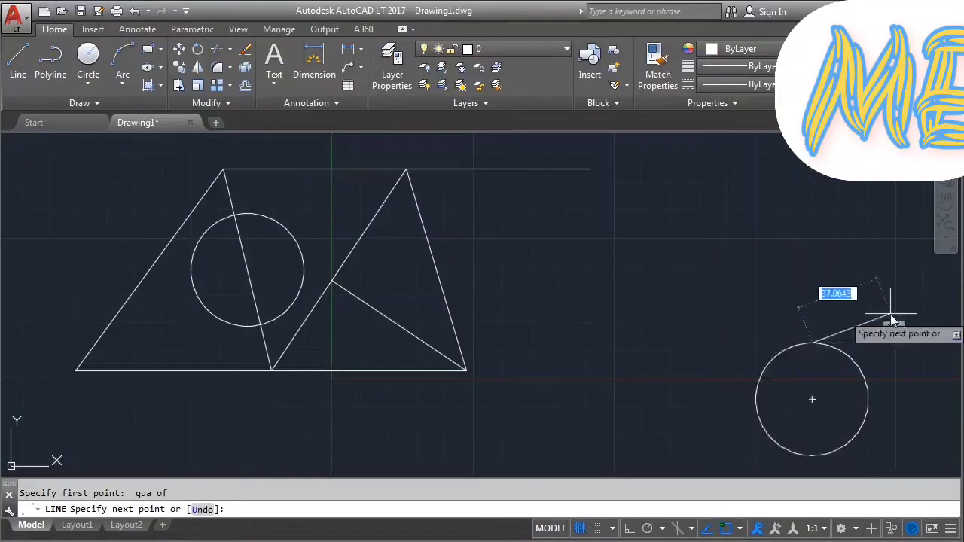
- Continue the line clockwise through the circle's right, bottom and left quadrants back to the top, finish at its centre, and end the line
left_click(867, 400)
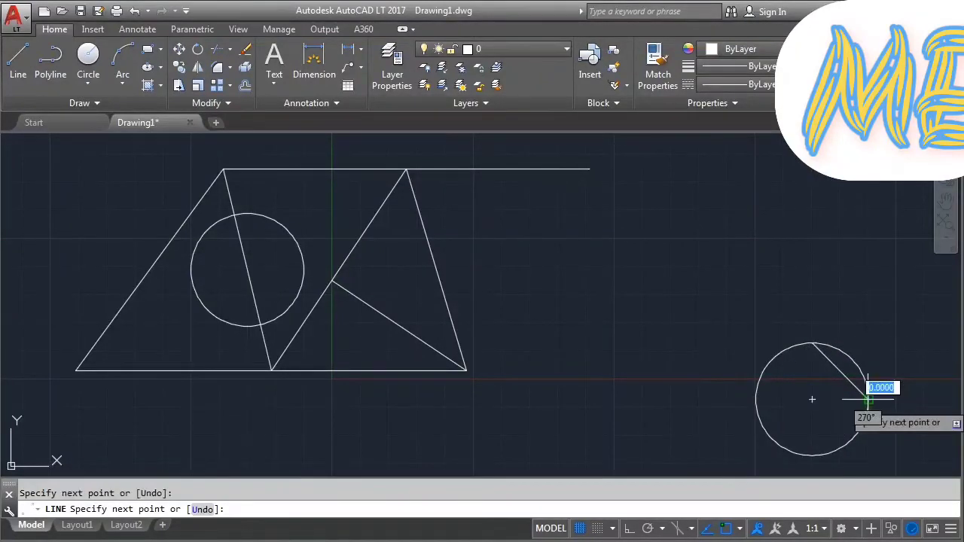
left_click(812, 455)
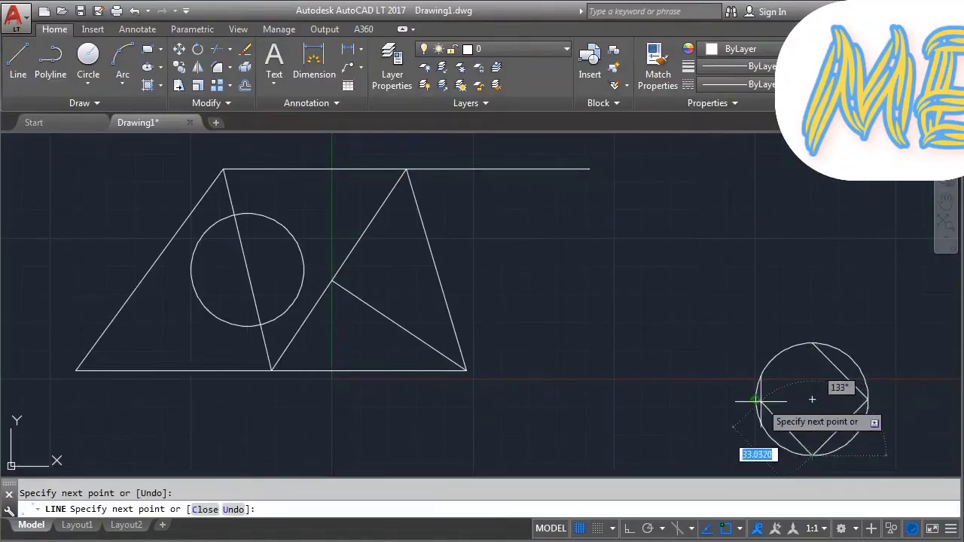
left_click(755, 399)
left_click(812, 344)
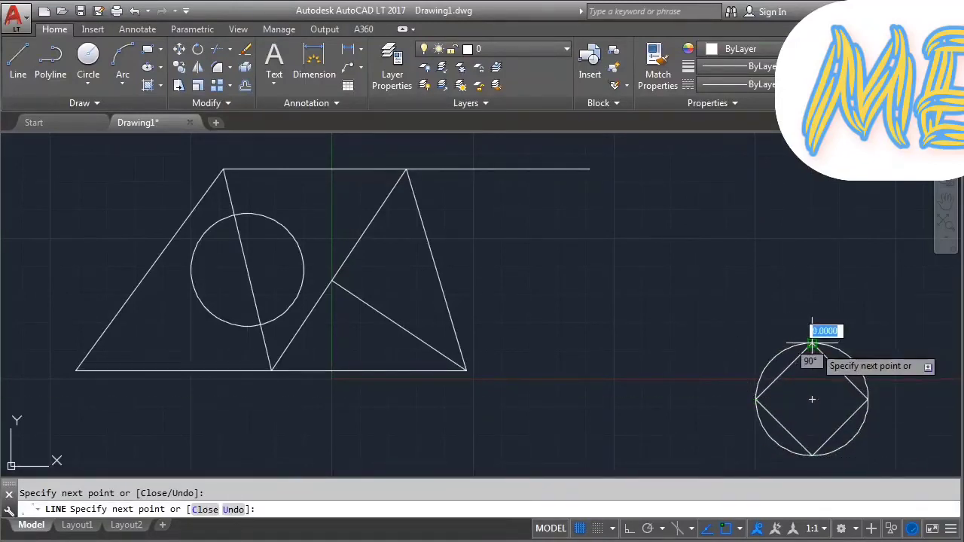
left_click(812, 400)
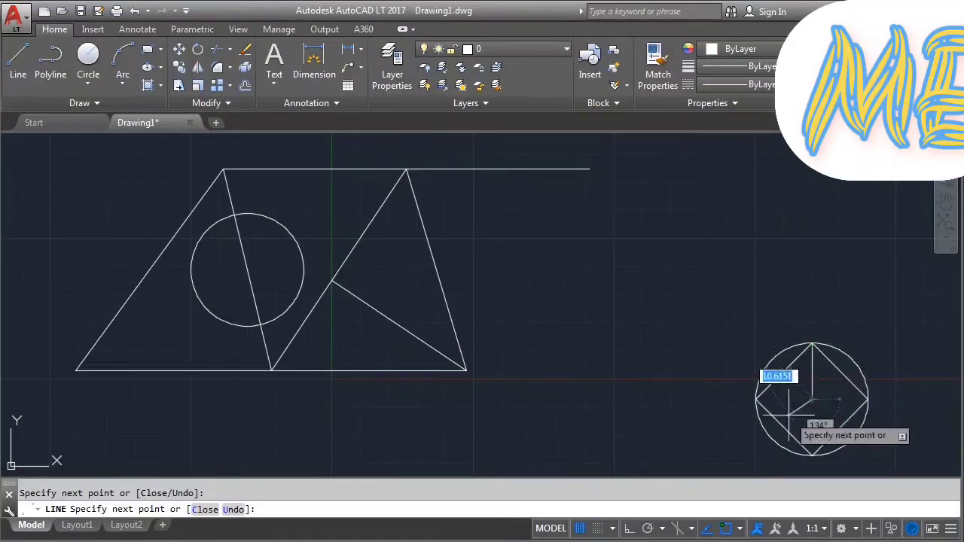
key("Return")
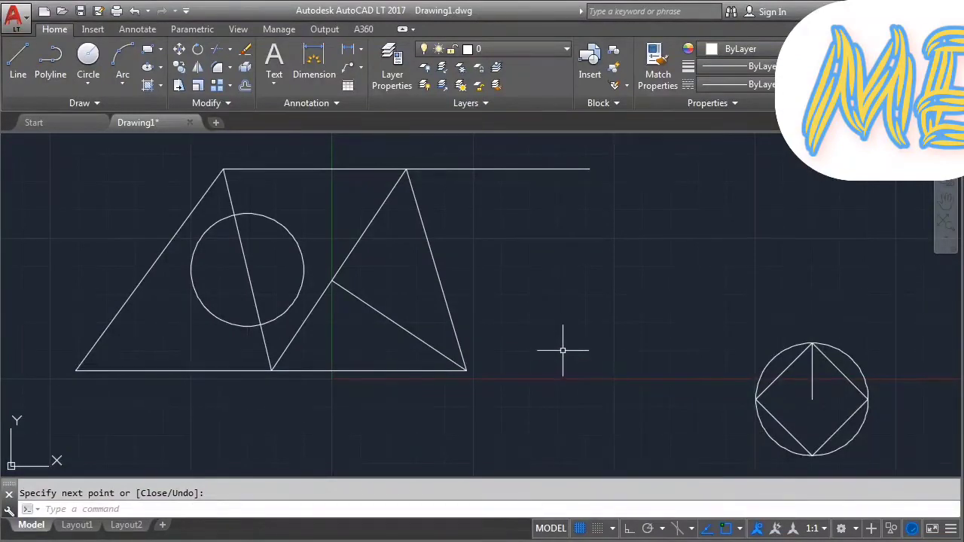
- Draw a line from the lower line's right endpoint tangent to the underside of the far-right circle using a one-time Tangent snap
key("Return")
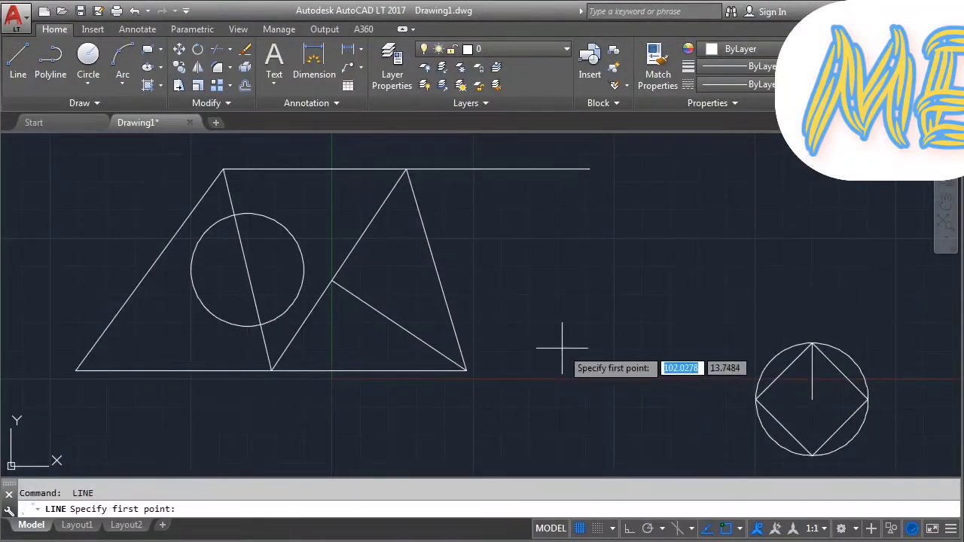
left_click(466, 370)
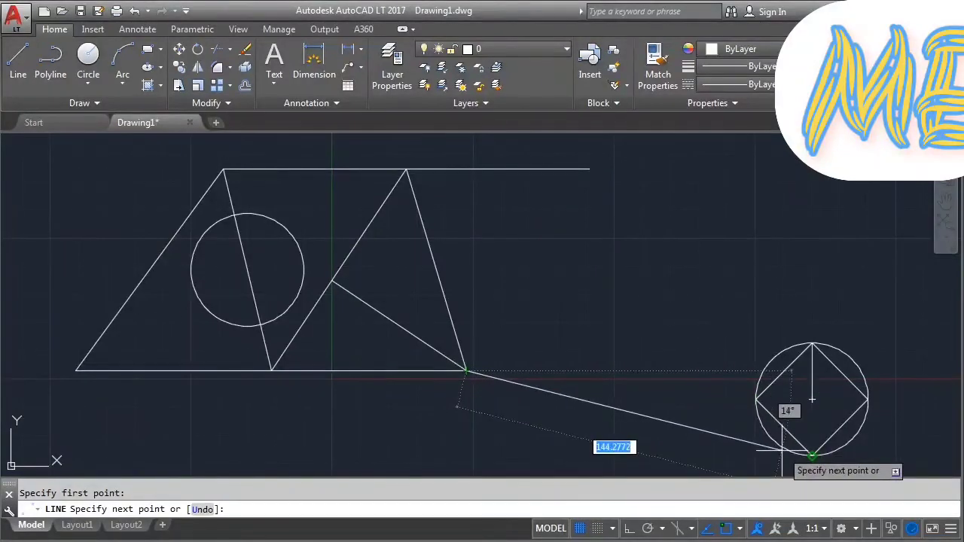
right_click(620, 243, "shift")
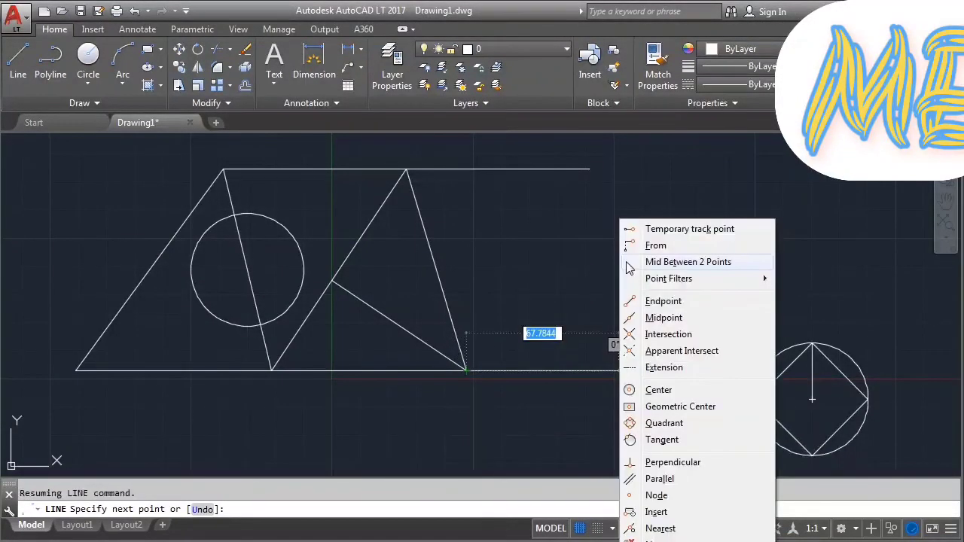
left_click(672, 442)
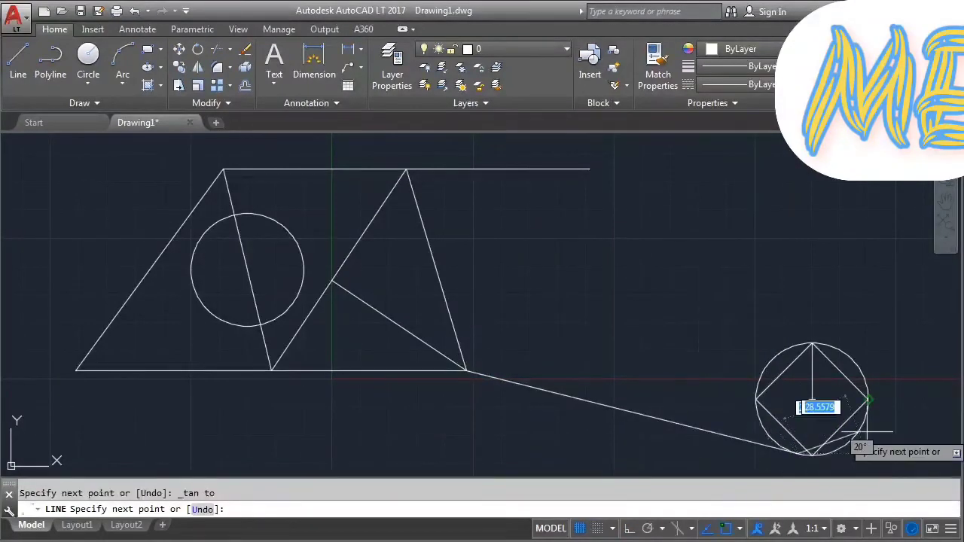
left_click(833, 428)
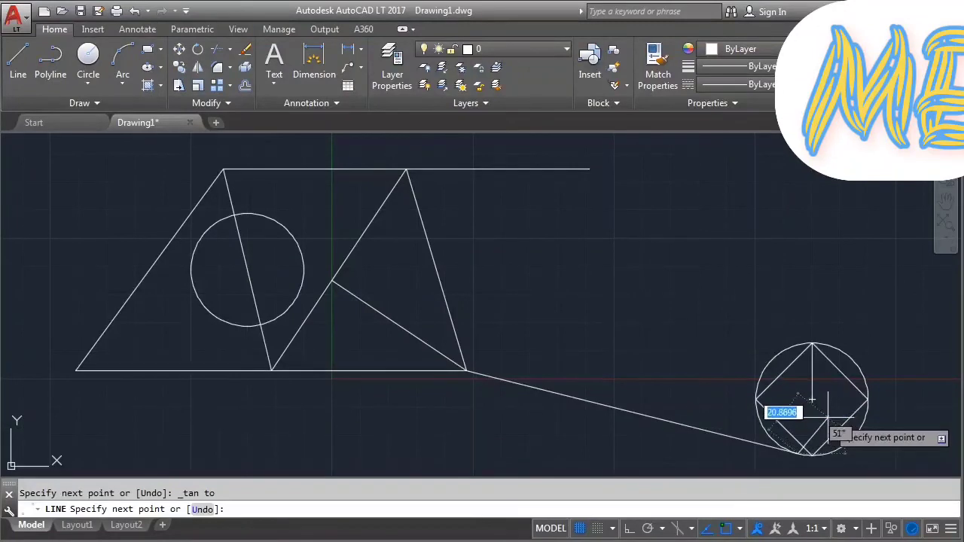
key("Return")
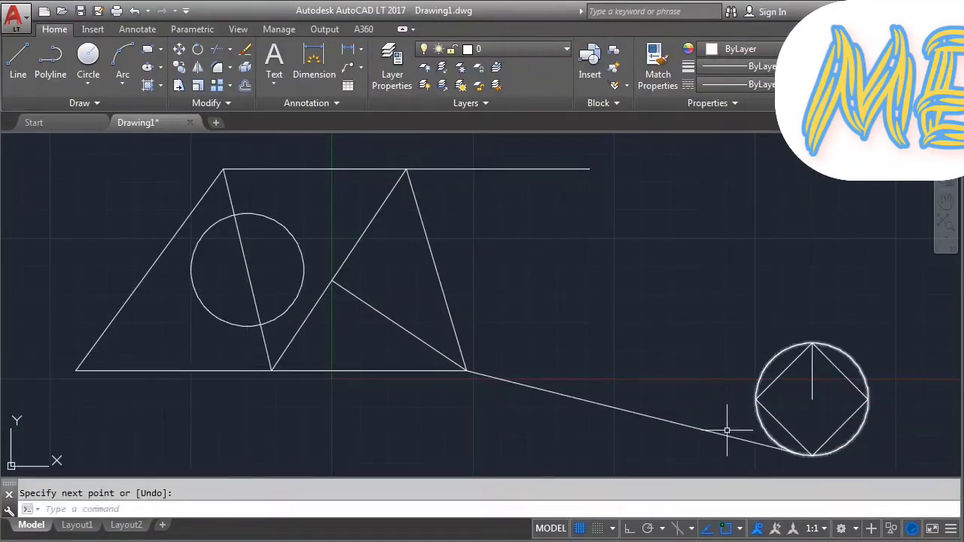
- Undo the tangent line, the lines inside the far-right circle, the circle itself and the last pan
left_click(135, 12)
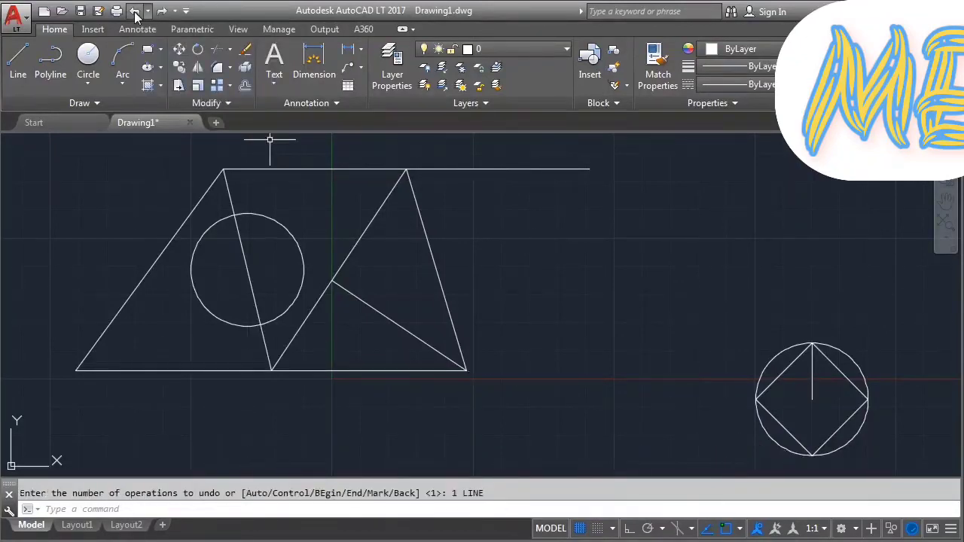
left_click(135, 11)
left_click(135, 12)
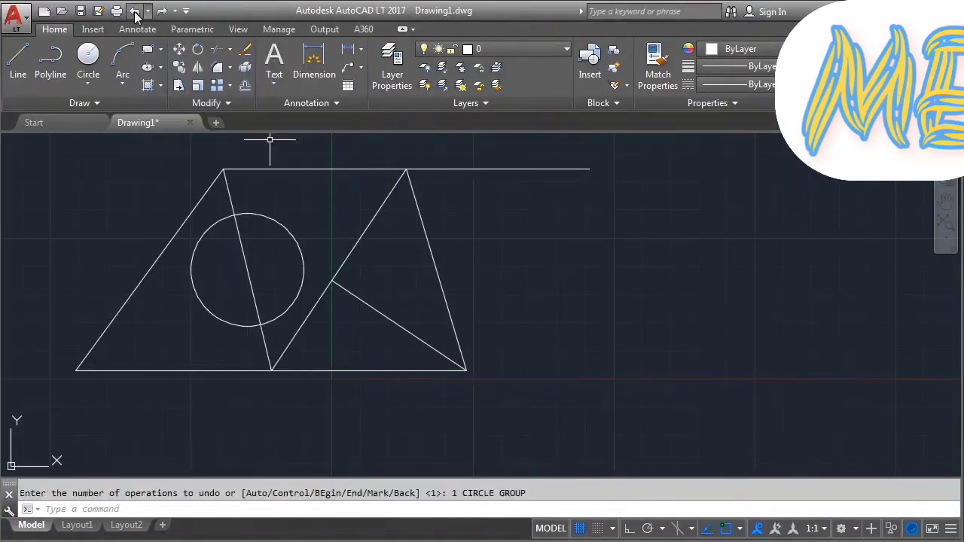
left_click(134, 11)
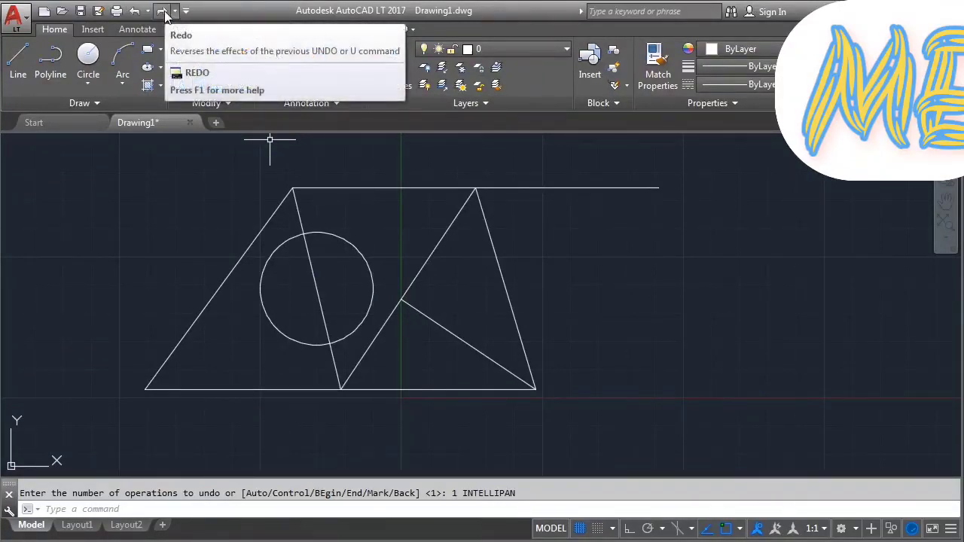
- Redo the undone pan, the far-right circle, its inner lines and the tangent line
left_click(163, 12)
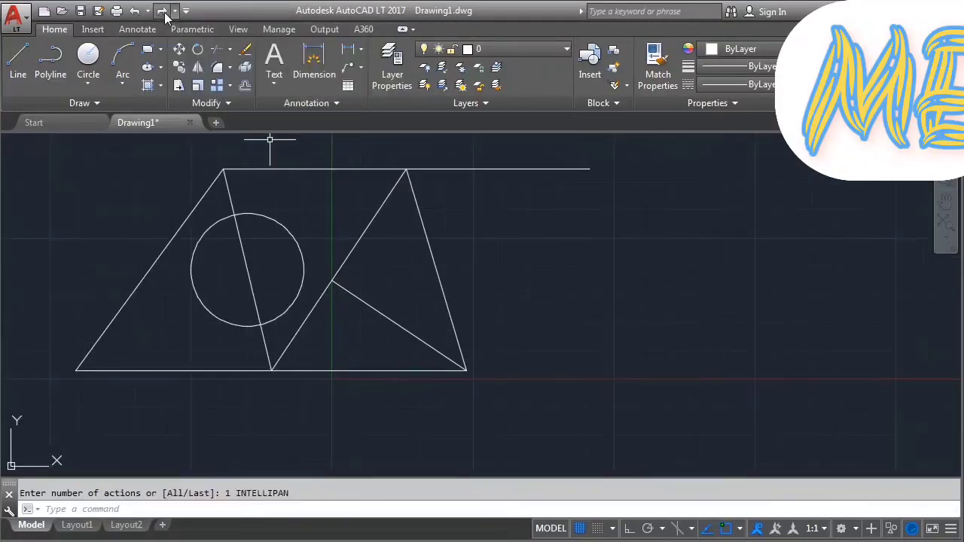
left_click(163, 12)
left_click(163, 12)
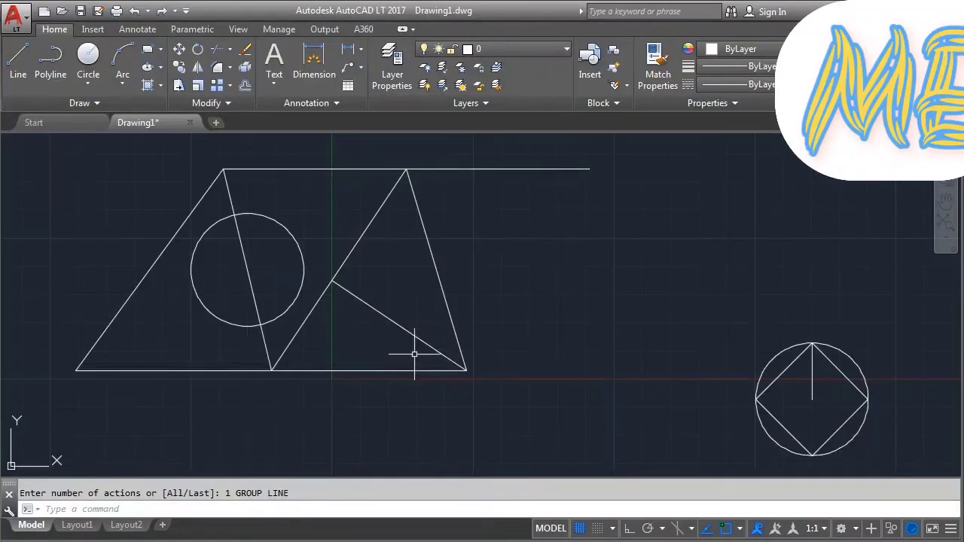
left_click(162, 11)
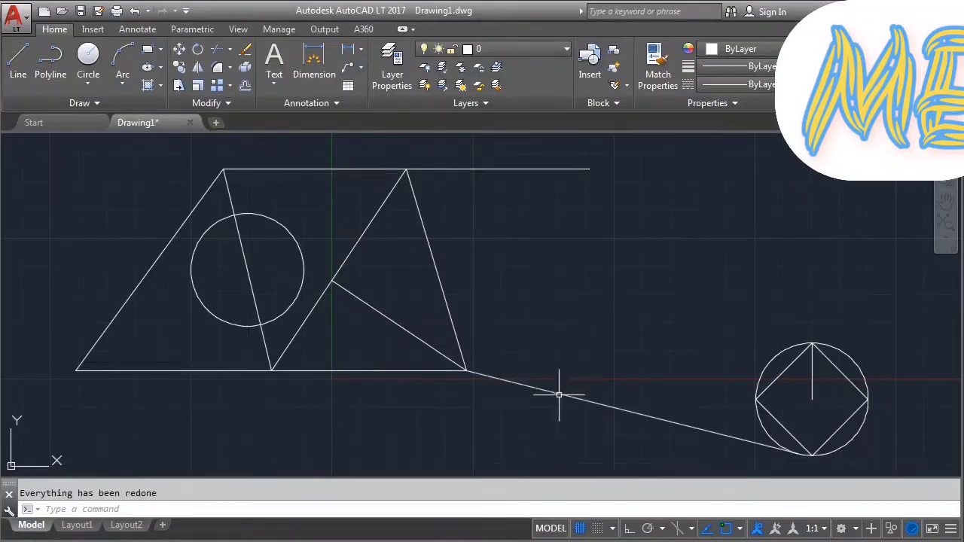
- Save the drawing as Drawing1.dwg in My Documents and close it
left_click(82, 12)
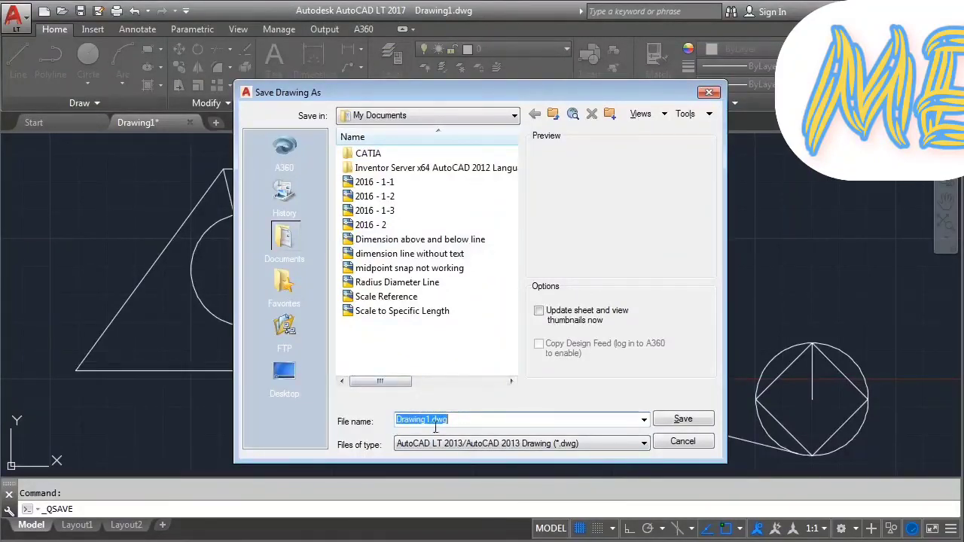
left_click(693, 426)
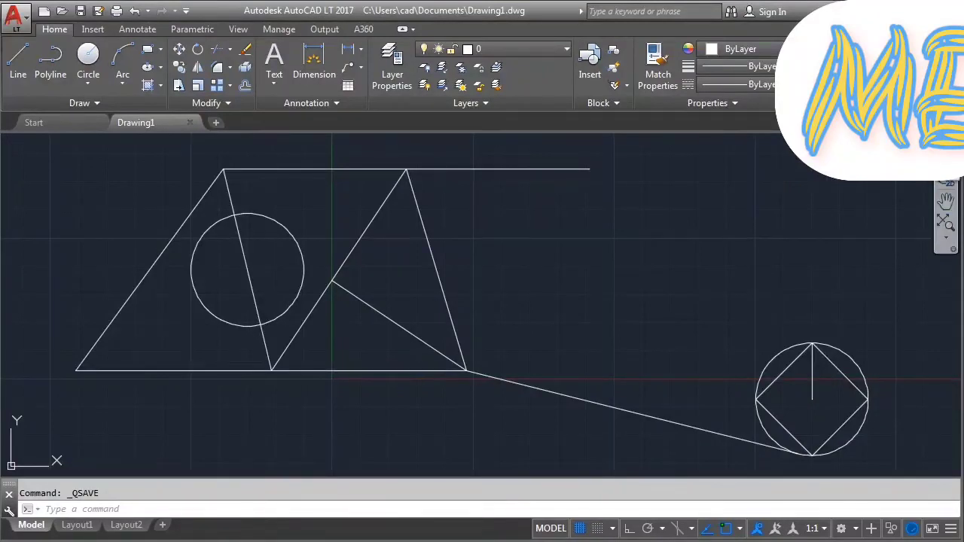
key("ctrl+F4")
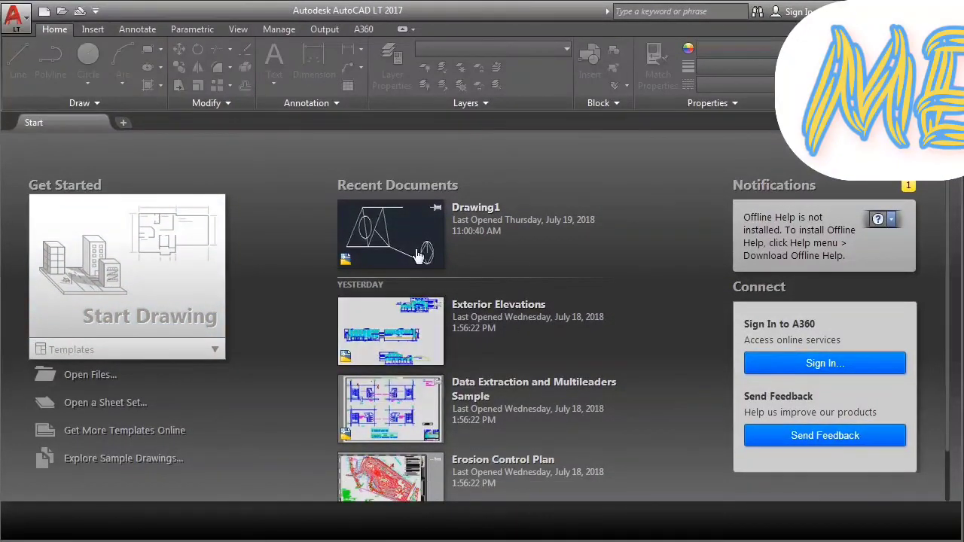
- Start a new blank drawing and open the saved Drawing1 file from My Documents
left_click(145, 283)
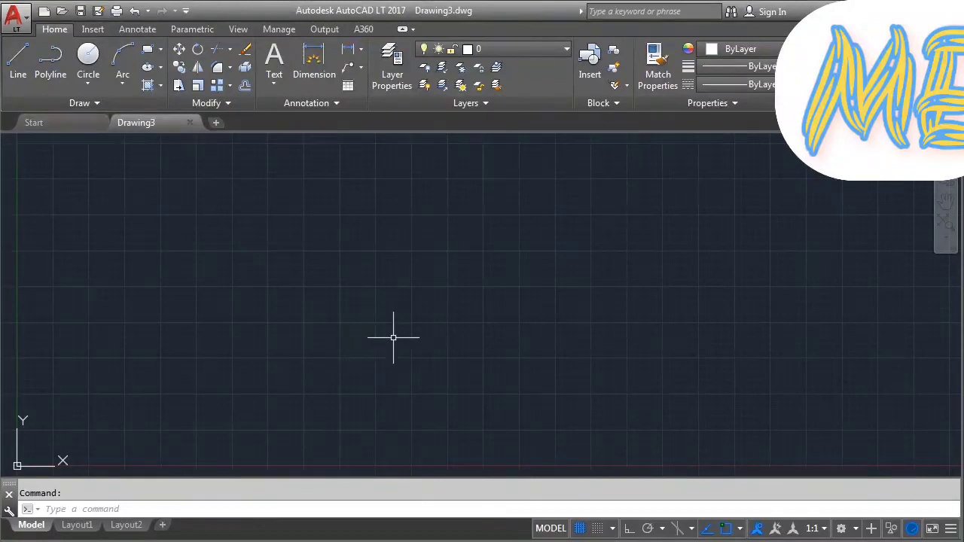
left_click(63, 14)
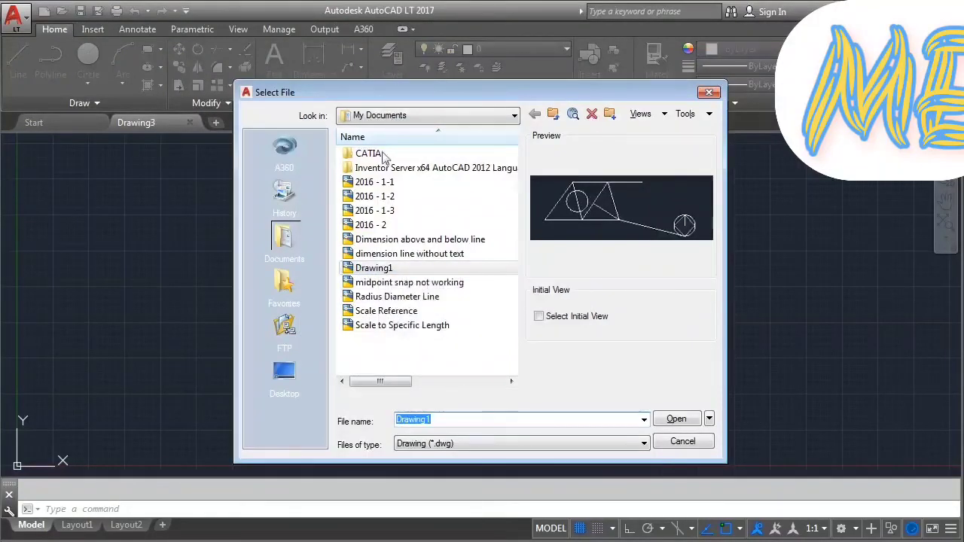
left_click(379, 272)
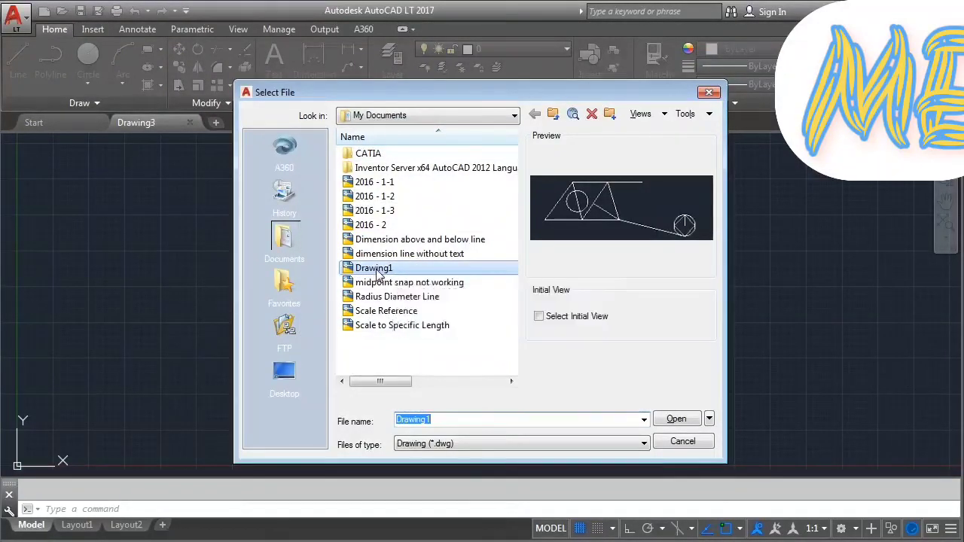
left_click(676, 420)
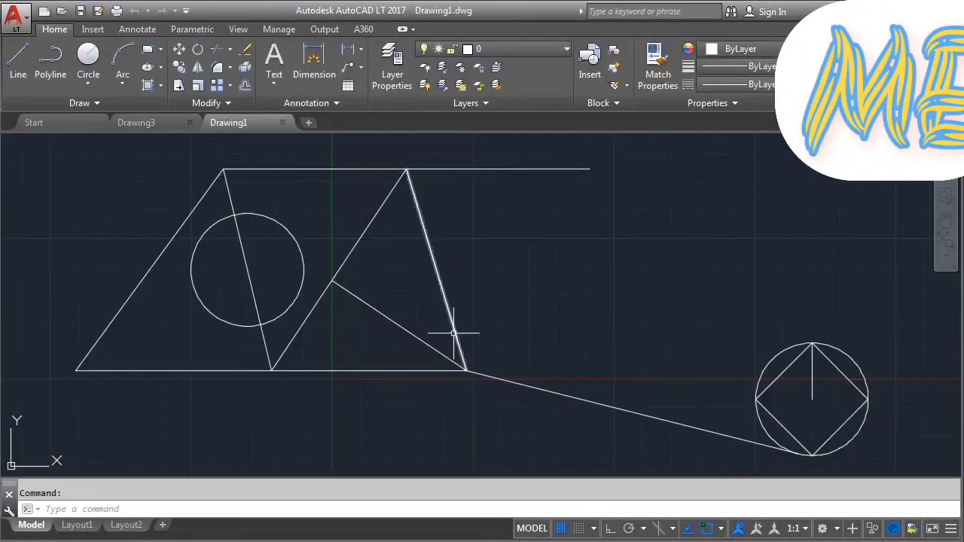